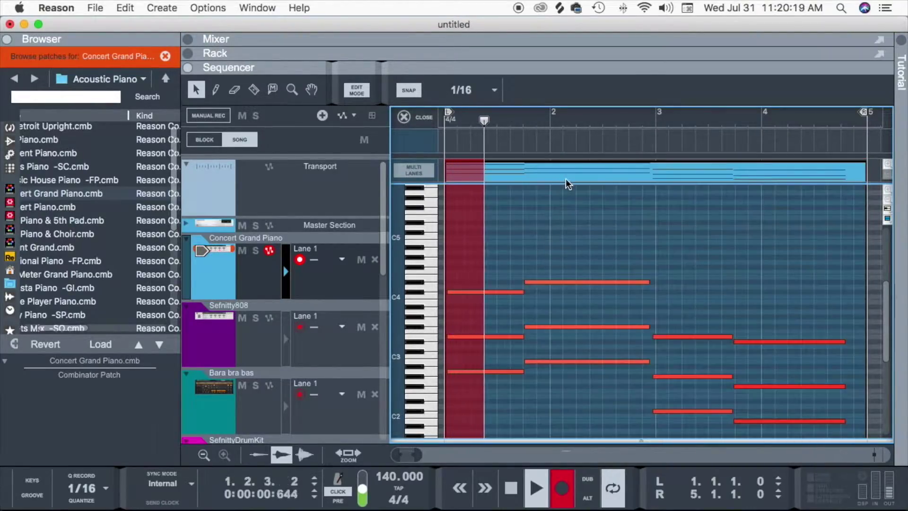
Step: Quantize the recorded piano chord clip and shift the three notes of the first chord to start exactly at bar 1
right_click(567, 178)
click(600, 480)
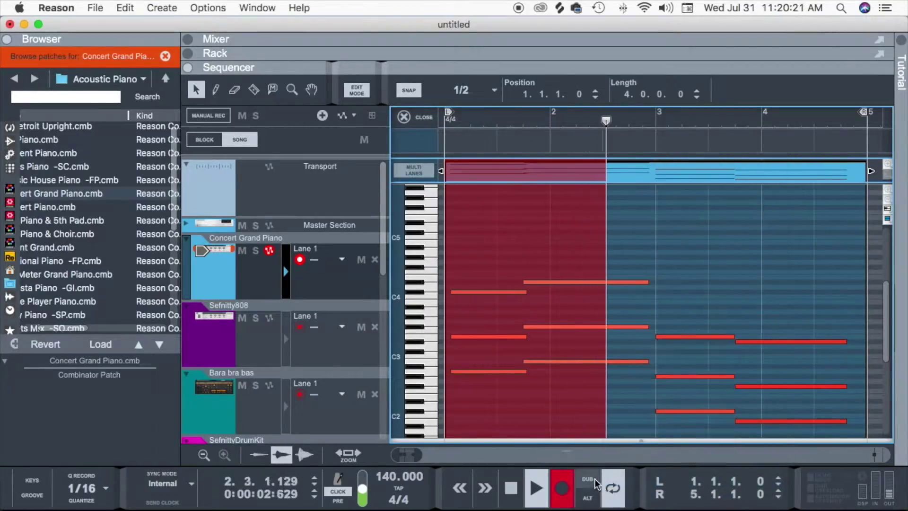
drag(482, 261, 483, 378)
drag(473, 291, 464, 290)
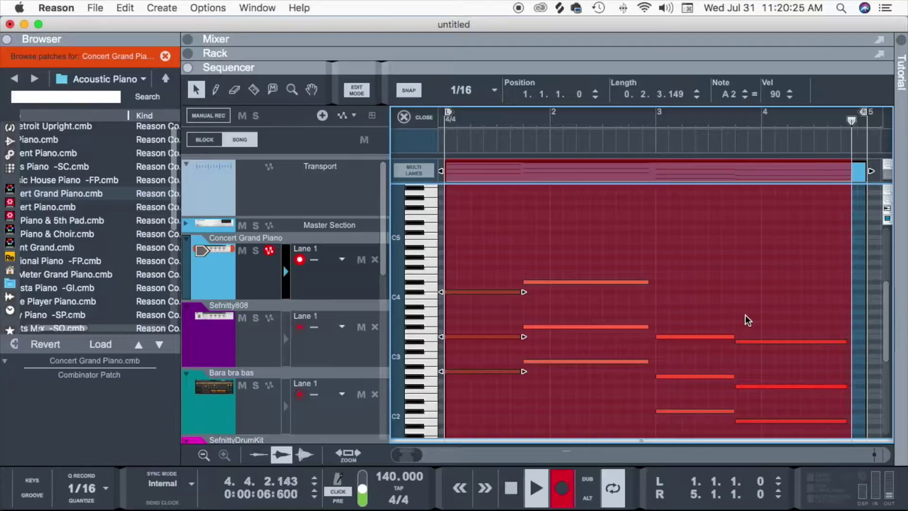
Step: Lengthen the second chord to the start of bar 3 and the last chord to the clip's end at bar 5
scroll(742, 315, down, 1)
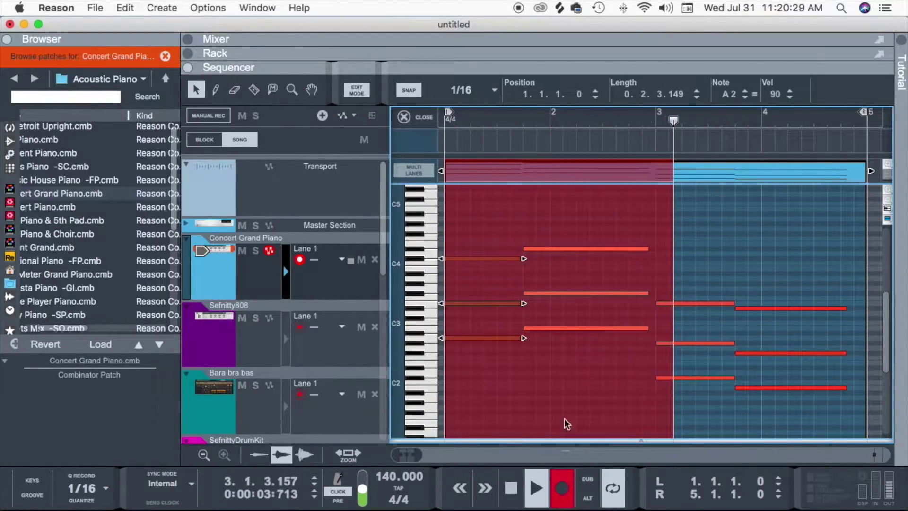
drag(607, 238, 632, 336)
drag(653, 248, 657, 248)
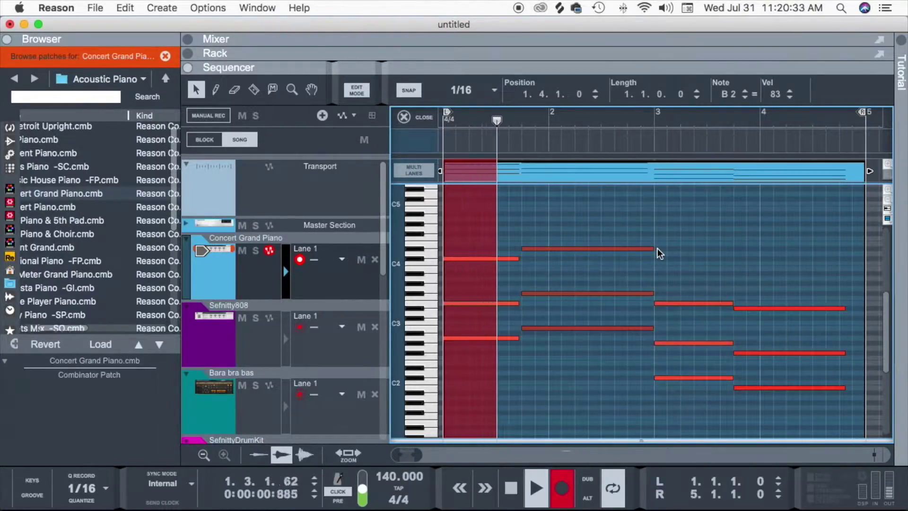
drag(823, 296, 820, 390)
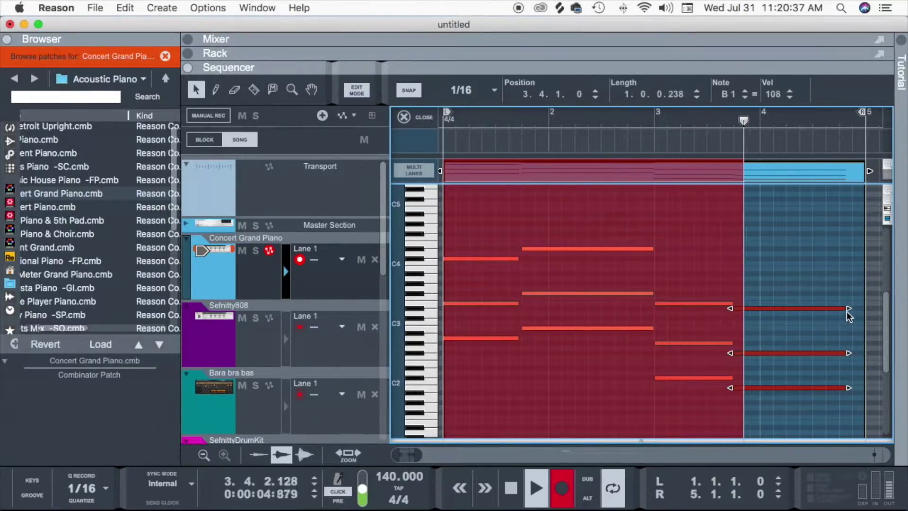
drag(849, 308, 868, 310)
Step: Set the tempo to 150 BPM, then stop recording and return to the arrangement
drag(378, 479, 394, 444)
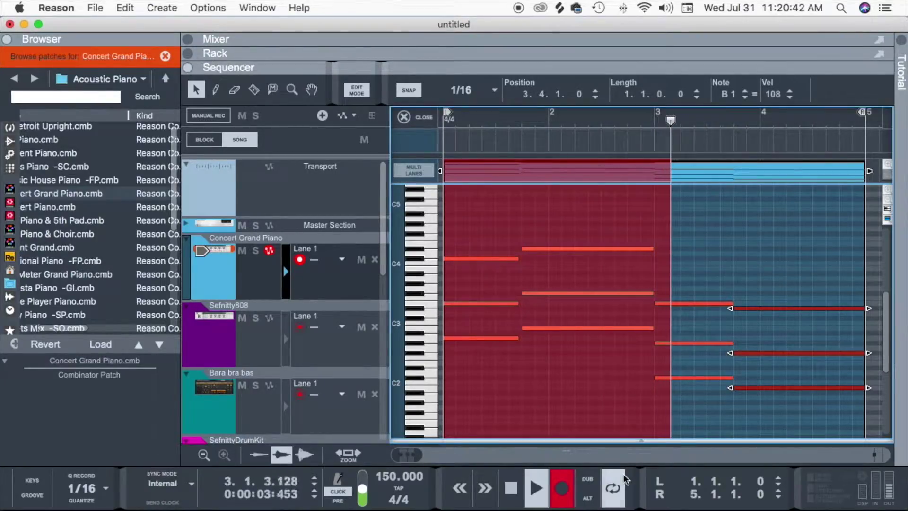
click(568, 487)
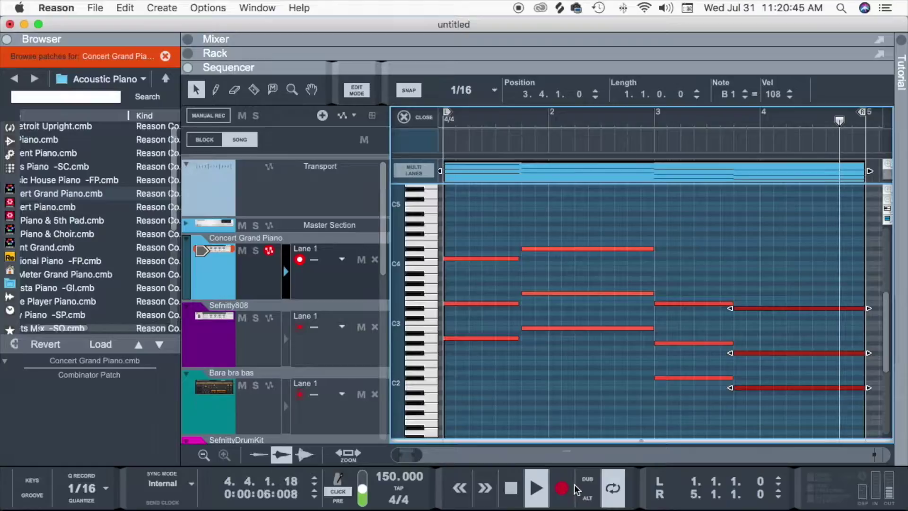
click(424, 117)
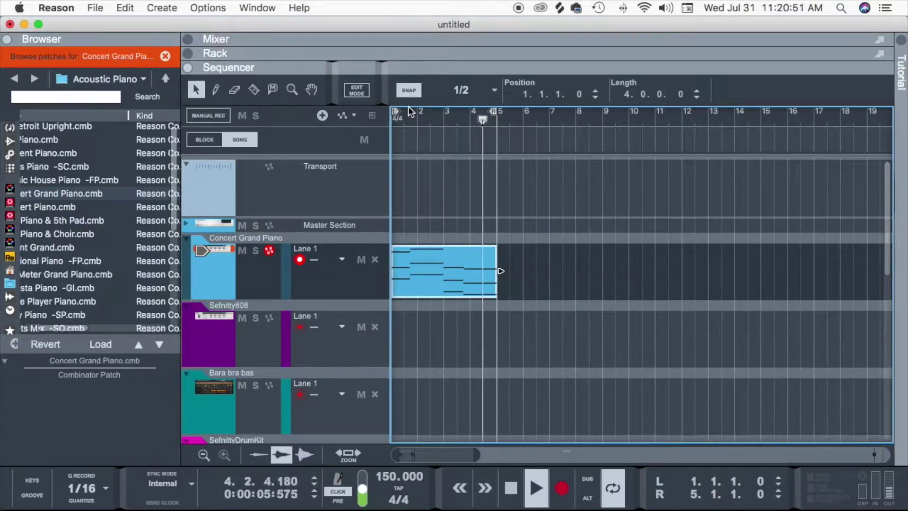
Step: Add an overdub lane to the Concert Grand Piano track and create an empty clip from bar 1 to bar 5 in it
scroll(410, 111, right, 20)
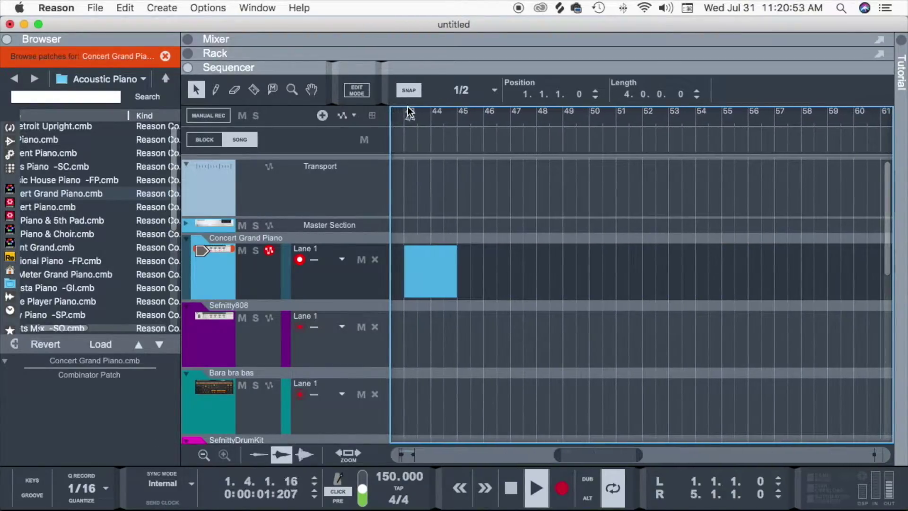
scroll(394, 103, left, 10)
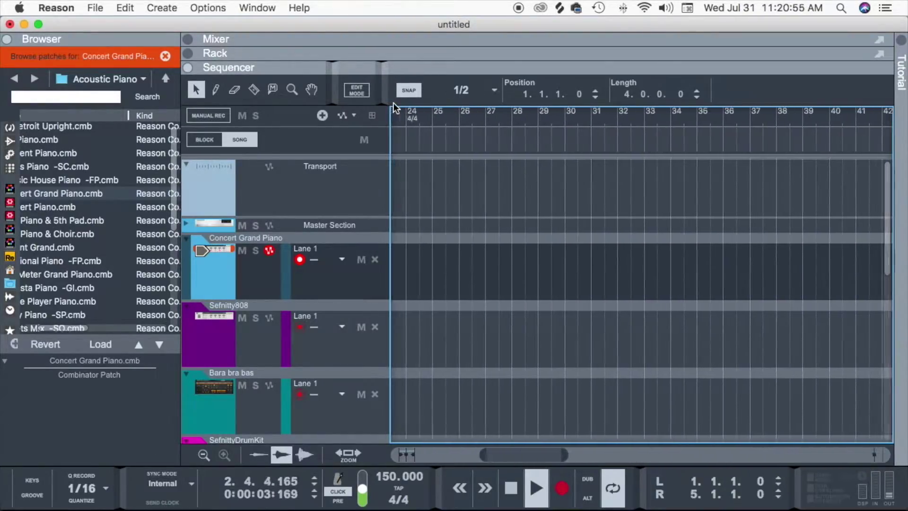
scroll(394, 103, left, 10)
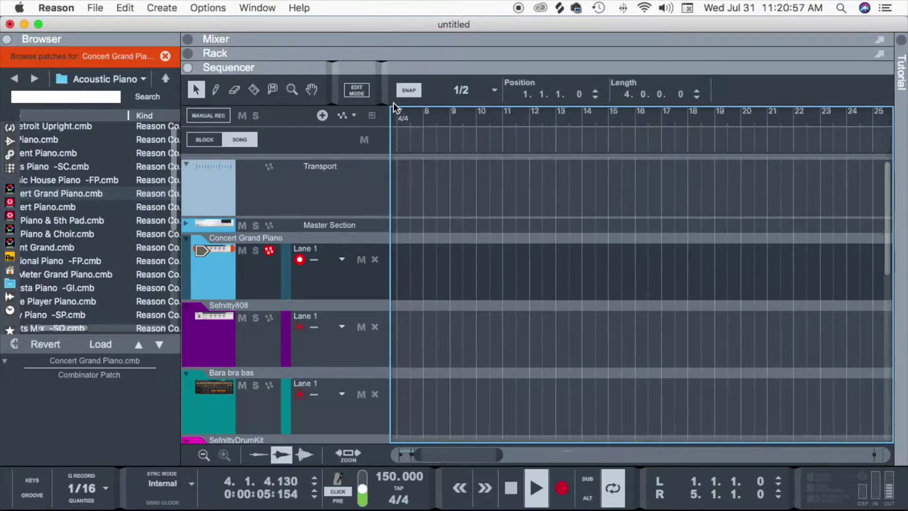
click(388, 287)
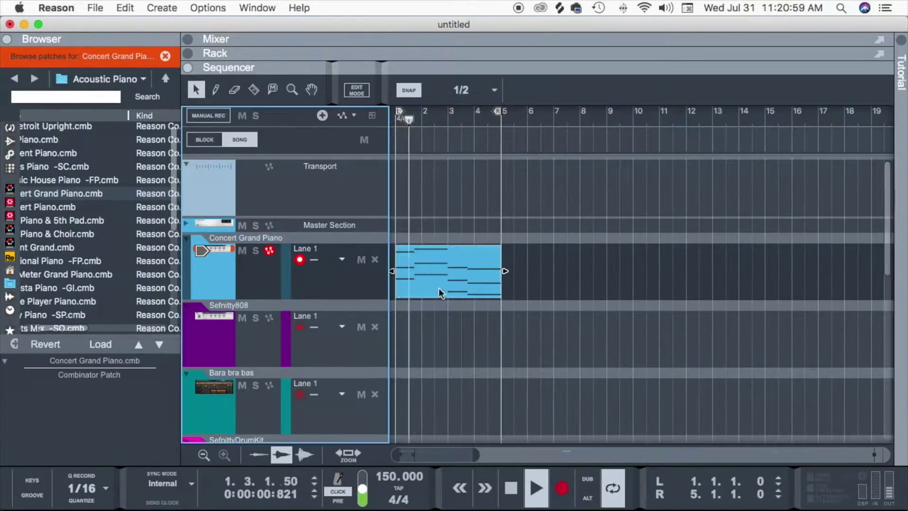
click(588, 480)
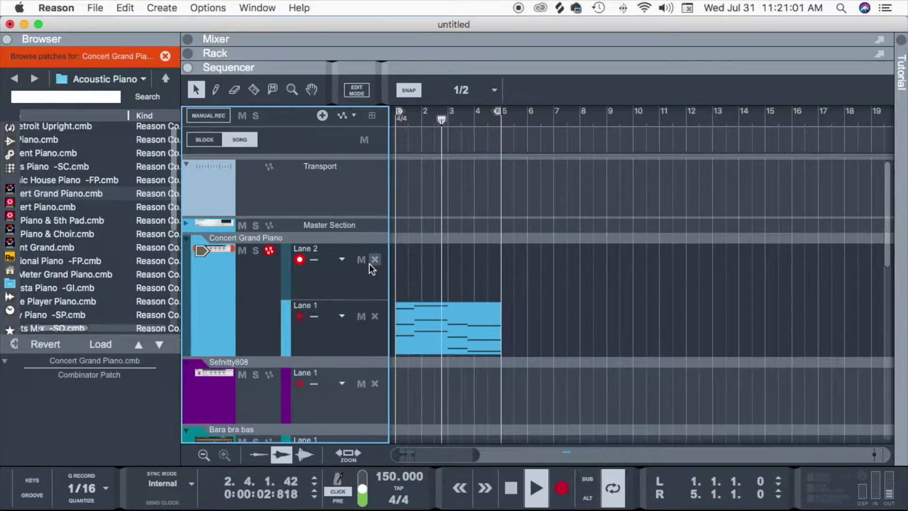
drag(398, 268, 501, 276)
Step: Set the velocity of all chord notes in the Lane 1 clip to 88 and return to the arrangement
double_click(486, 312)
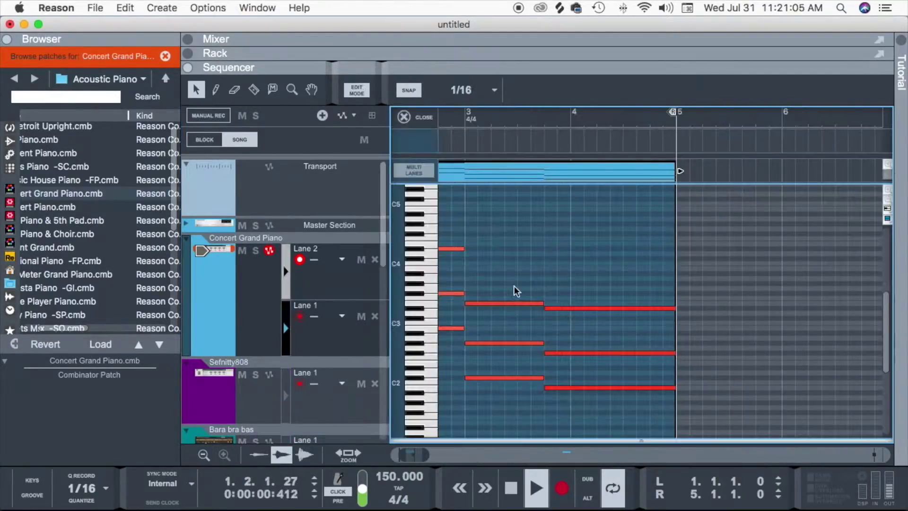
key(super+a)
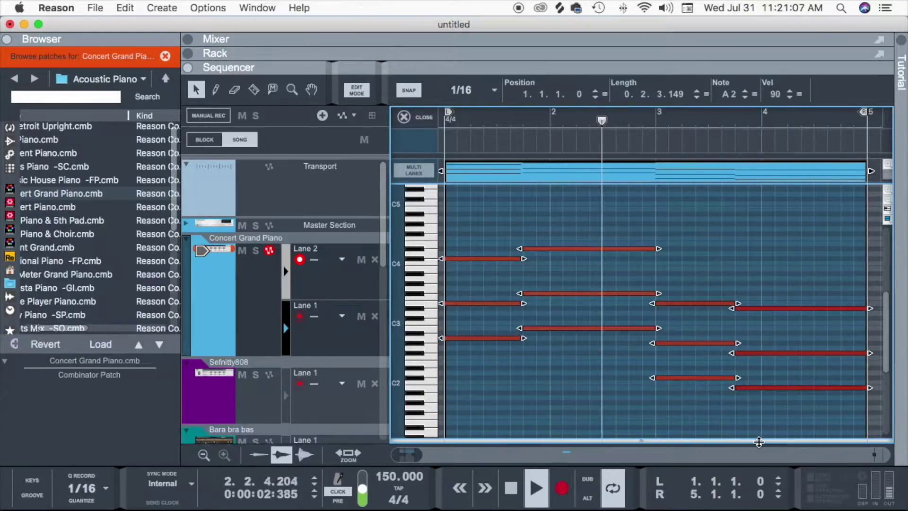
drag(756, 439, 721, 343)
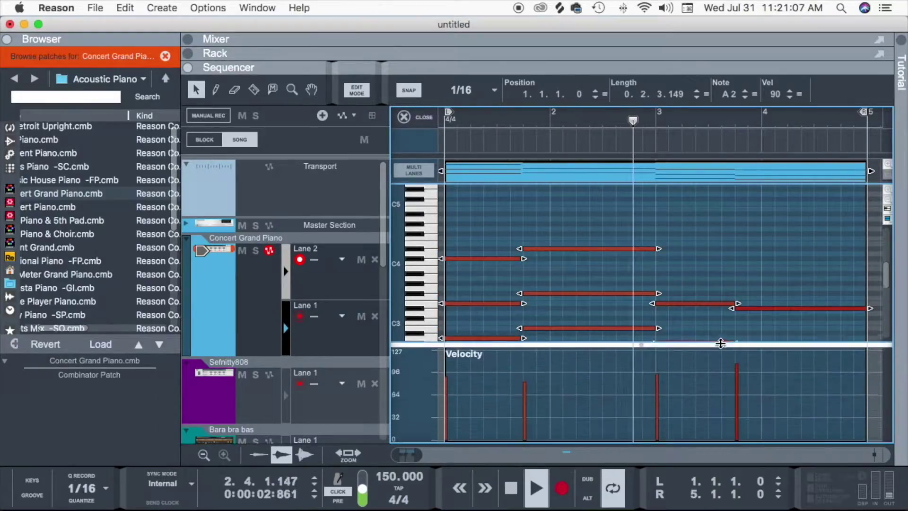
click(797, 94)
click(791, 97)
click(790, 97)
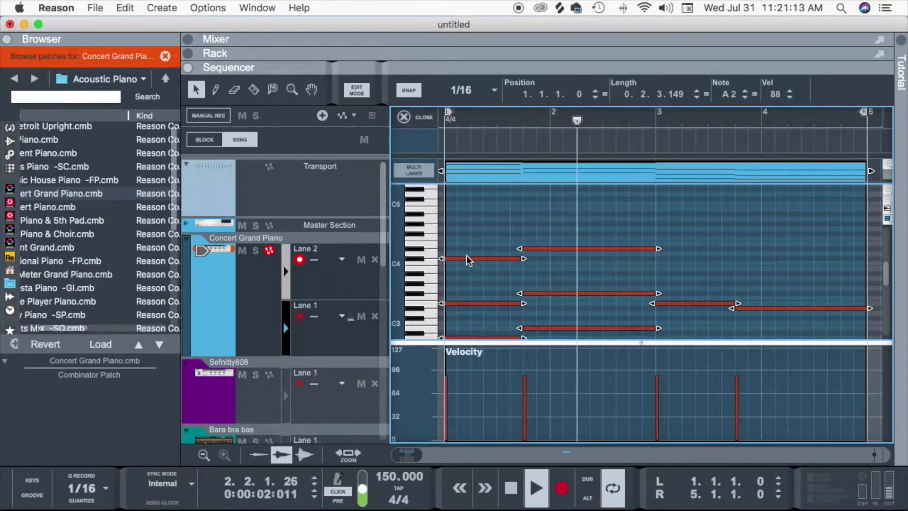
scroll(467, 255, down, 2)
click(422, 118)
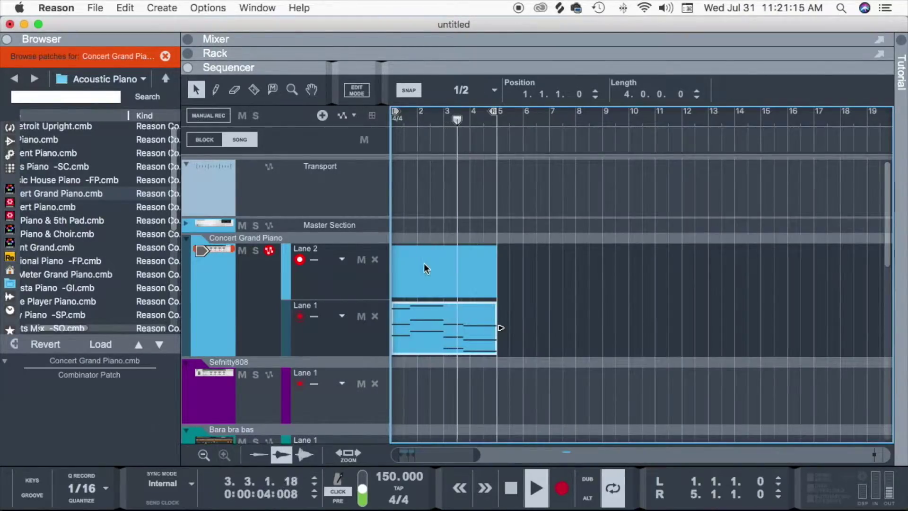
Step: Record a piano melody over the chords in the Lane 2 clip and quantize it
double_click(424, 263)
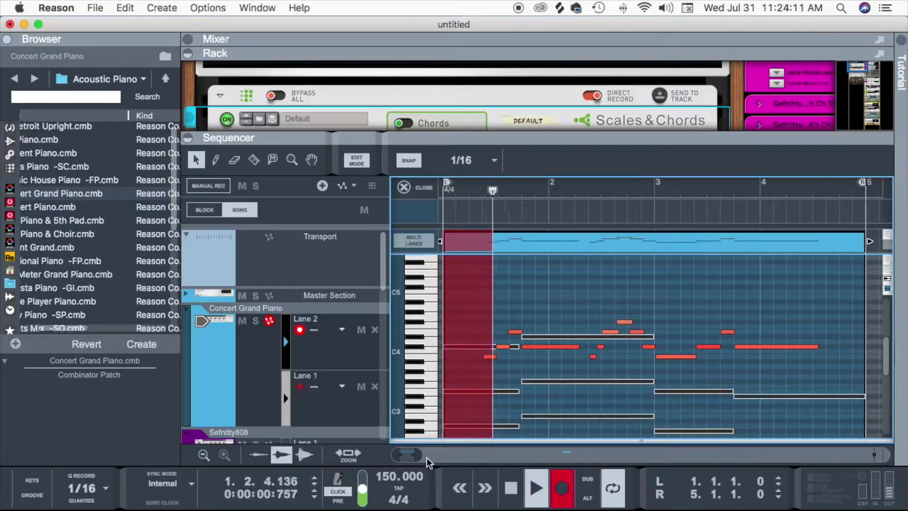
drag(417, 458, 456, 457)
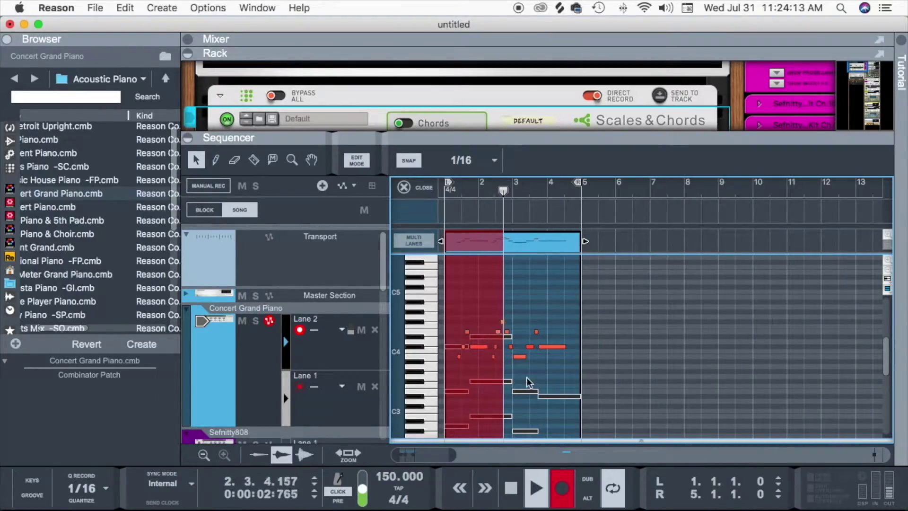
click(561, 484)
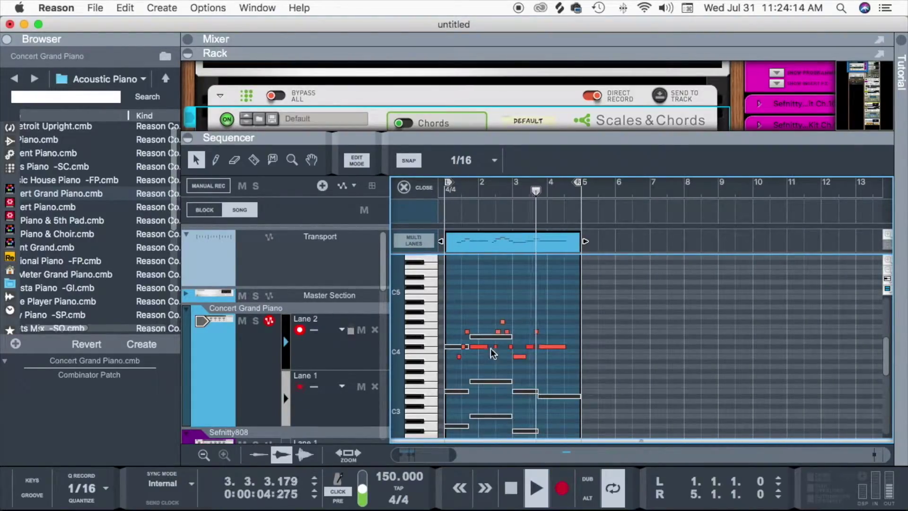
right_click(494, 240)
click(525, 481)
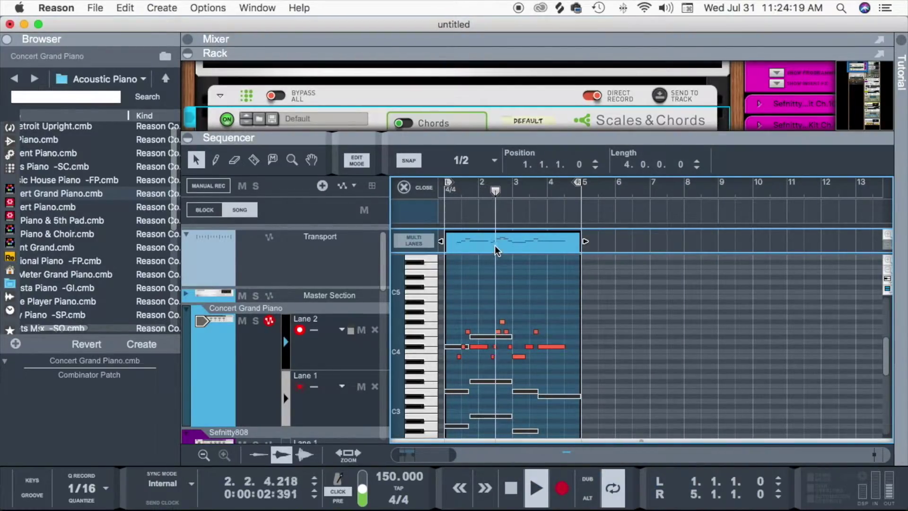
Step: Duplicate the Lane 1 chord clip to bar 5 and keep the Lane 2 melody clip positioned at bar 1
drag(496, 246, 625, 239)
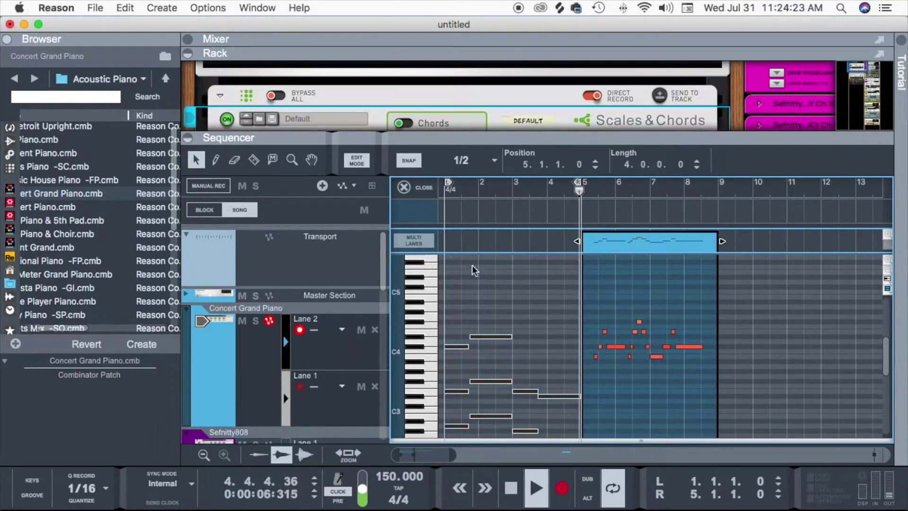
click(413, 193)
scroll(473, 303, down, 3)
drag(468, 321, 554, 320)
drag(548, 282, 429, 277)
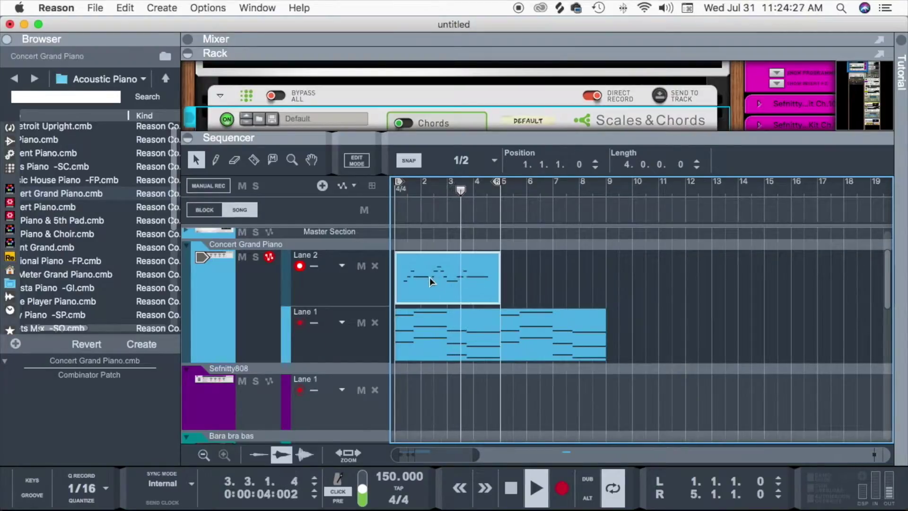
Step: Set the loop from bar 5 to bar 9 and create an empty four-bar clip there in Lane 2
drag(497, 184, 600, 193)
drag(396, 181, 503, 190)
drag(505, 277, 601, 271)
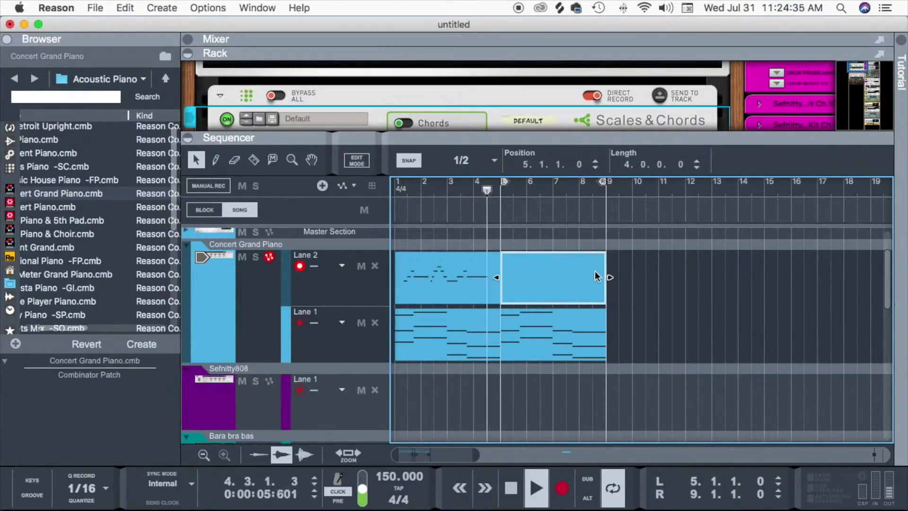
Step: Record a second melody phrase into the empty Lane 2 clip starting at bar 5
double_click(596, 274)
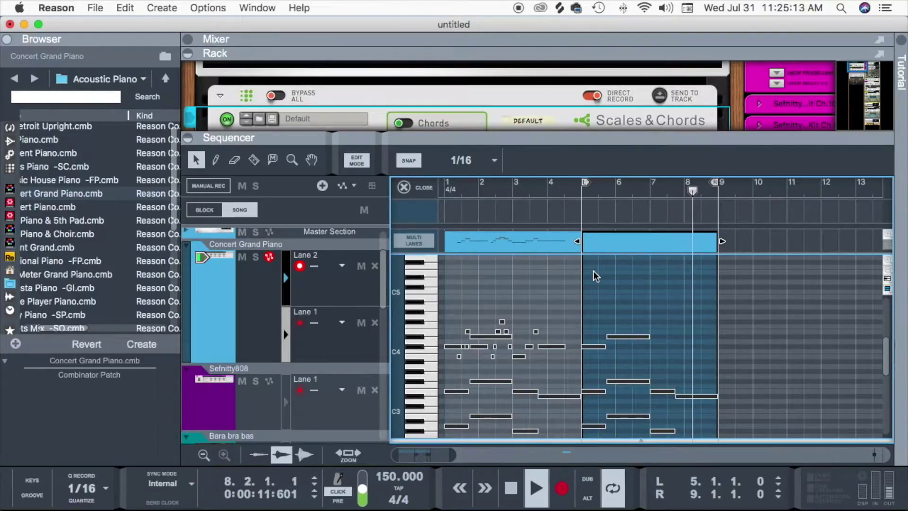
key(super+Return)
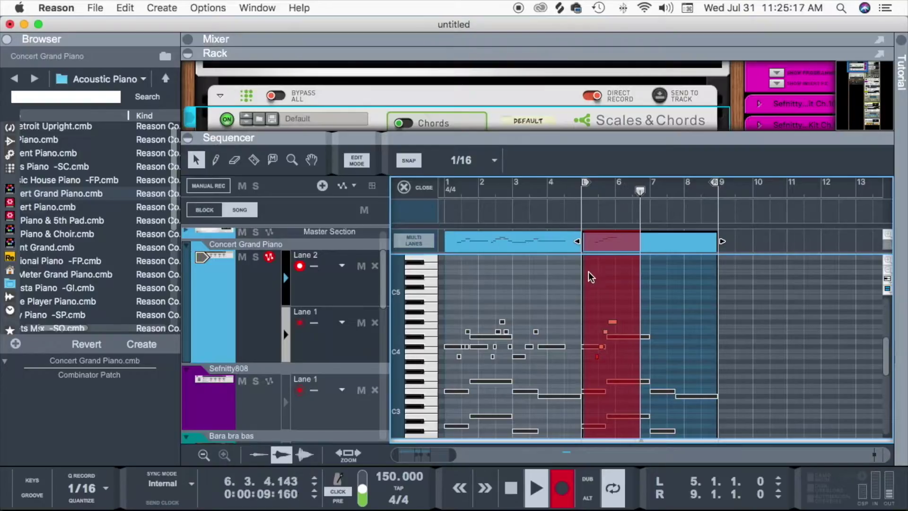
drag(589, 294, 623, 368)
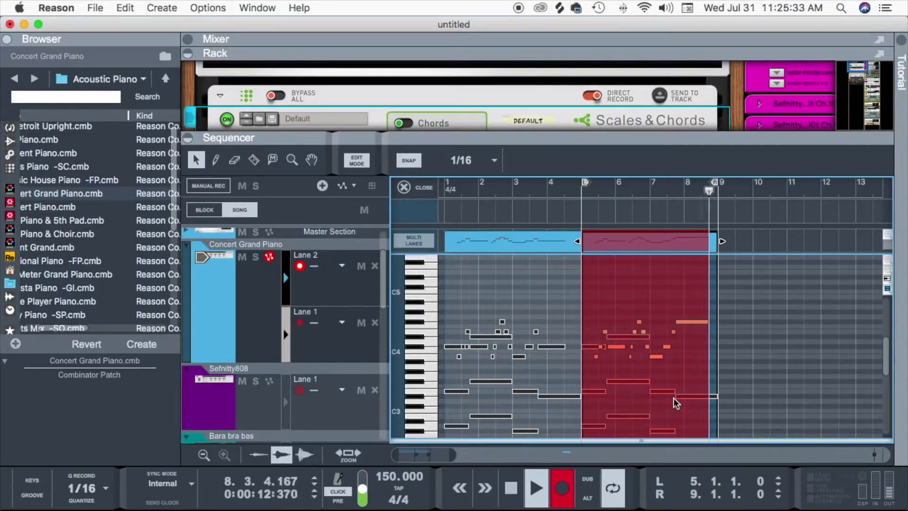
Step: Quantize the second melody clip, and stop recording with the loop spanning bars 1 to 9
right_click(640, 248)
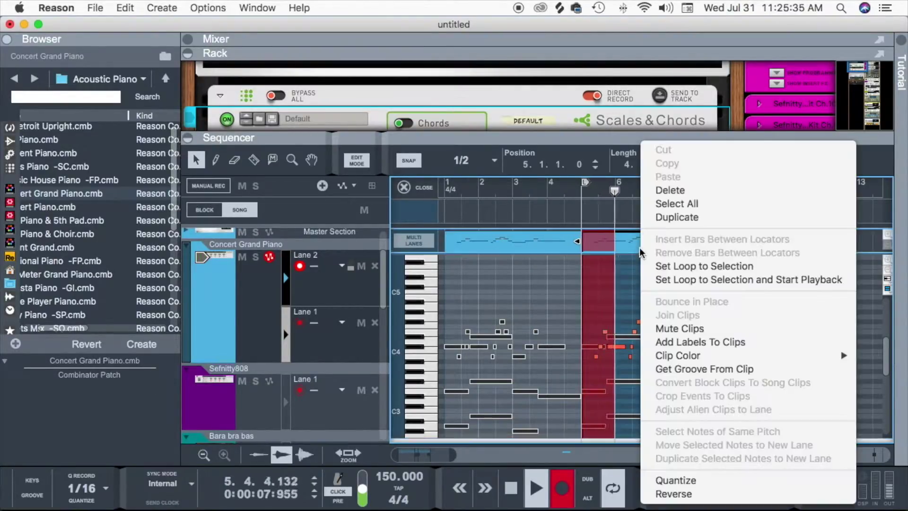
click(692, 481)
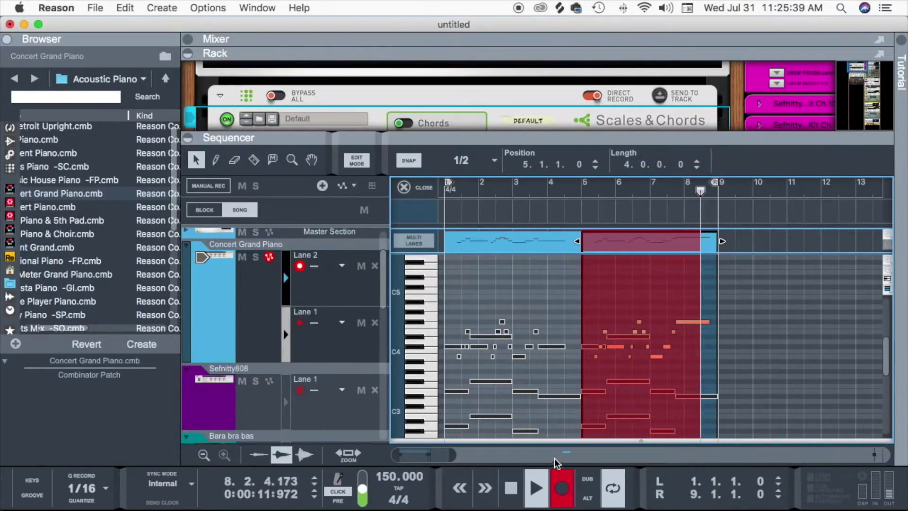
click(536, 488)
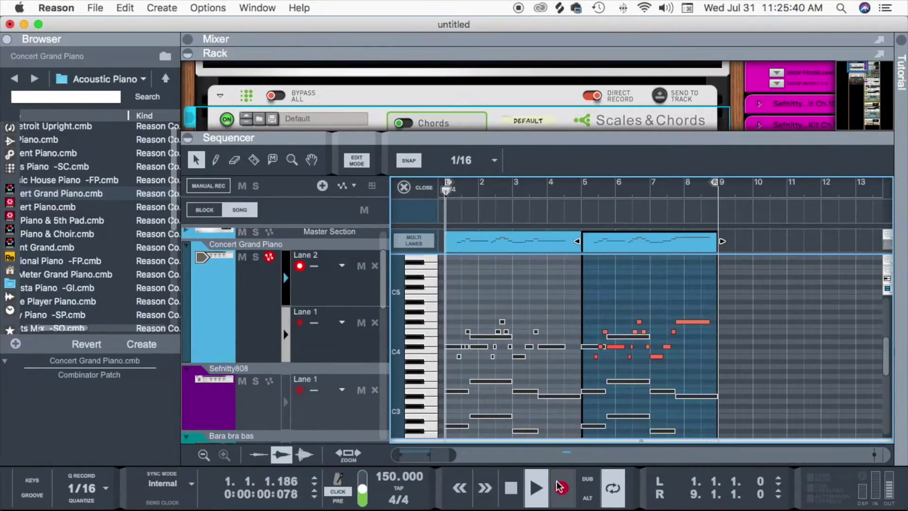
click(422, 188)
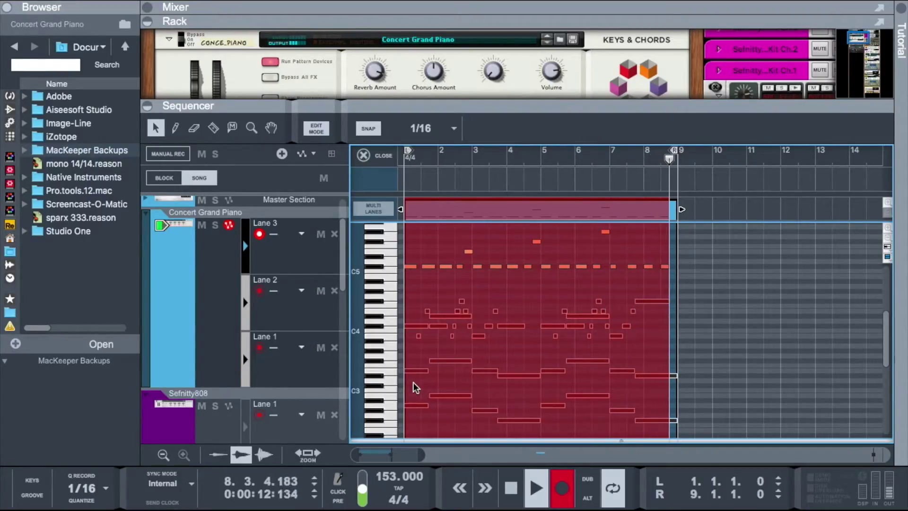
Step: Quantize the eight-bar Lane 3 clip and set the velocity of all its notes to 79
right_click(504, 210)
click(540, 482)
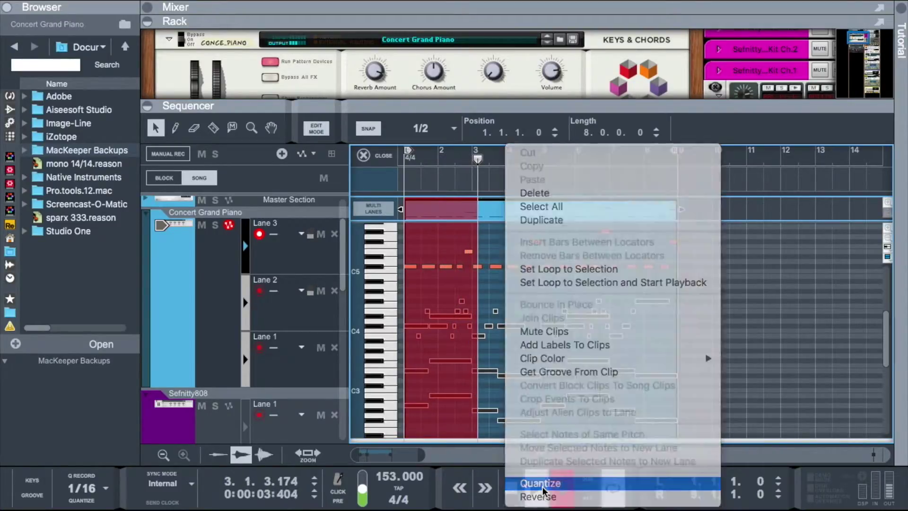
scroll(415, 230, up, 2)
drag(405, 237, 724, 305)
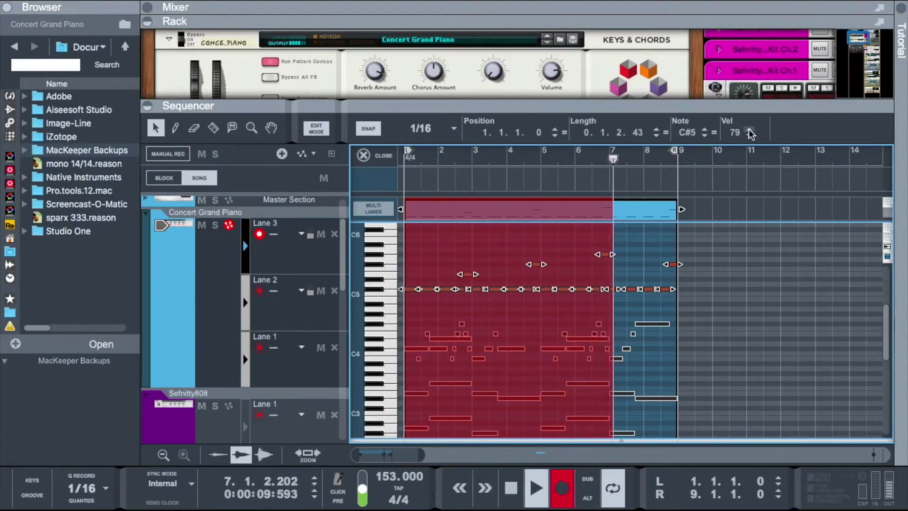
click(713, 254)
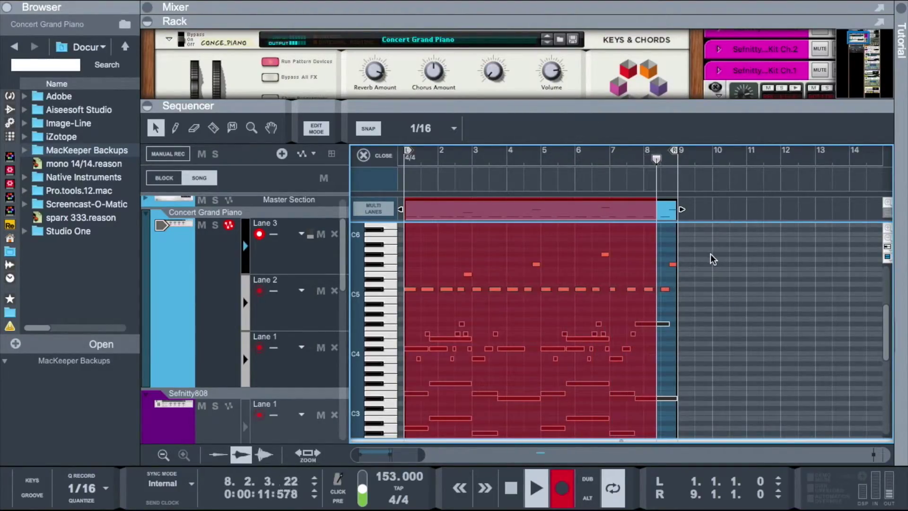
Step: Check the C#5 notes of the Lane 3 counter-pattern, and stop recording
scroll(625, 247, down, 3)
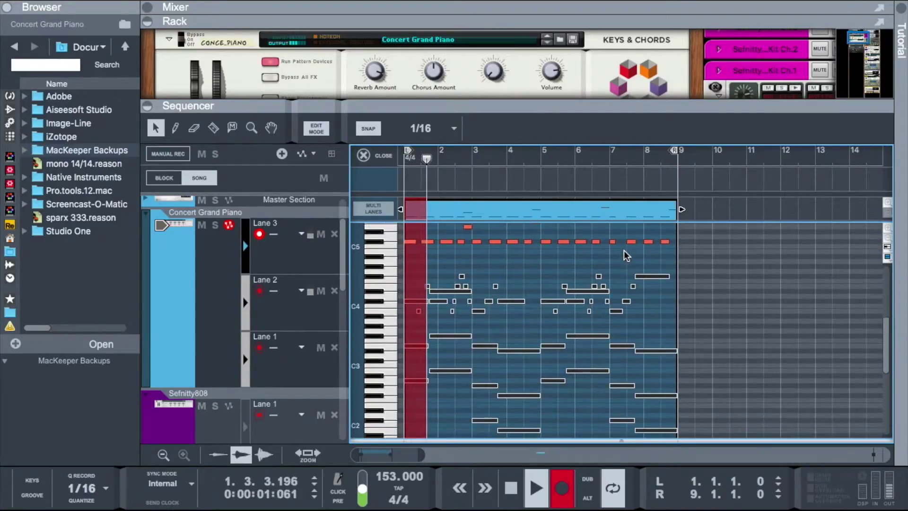
click(447, 242)
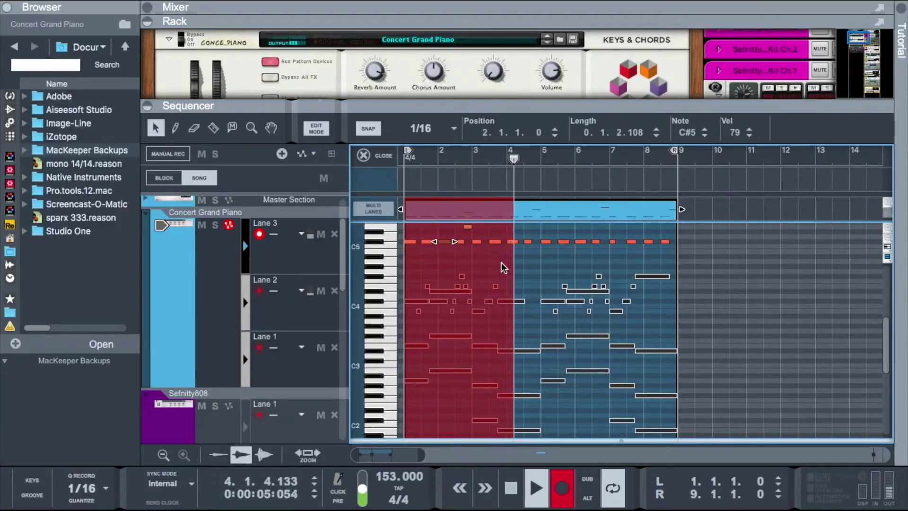
scroll(501, 263, up, 2)
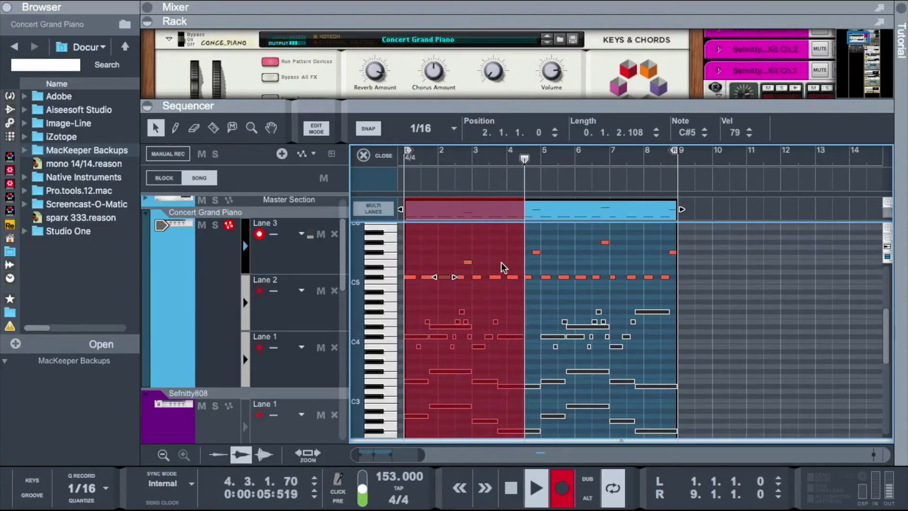
click(408, 236)
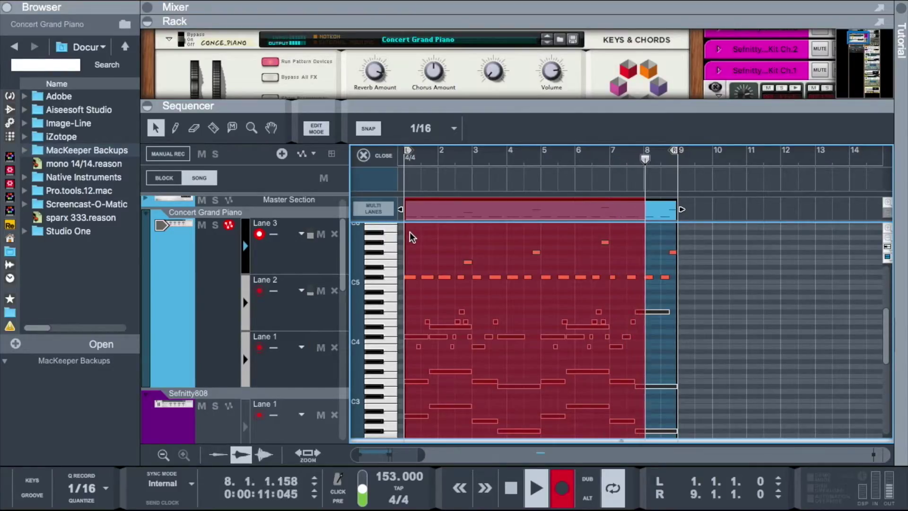
click(562, 488)
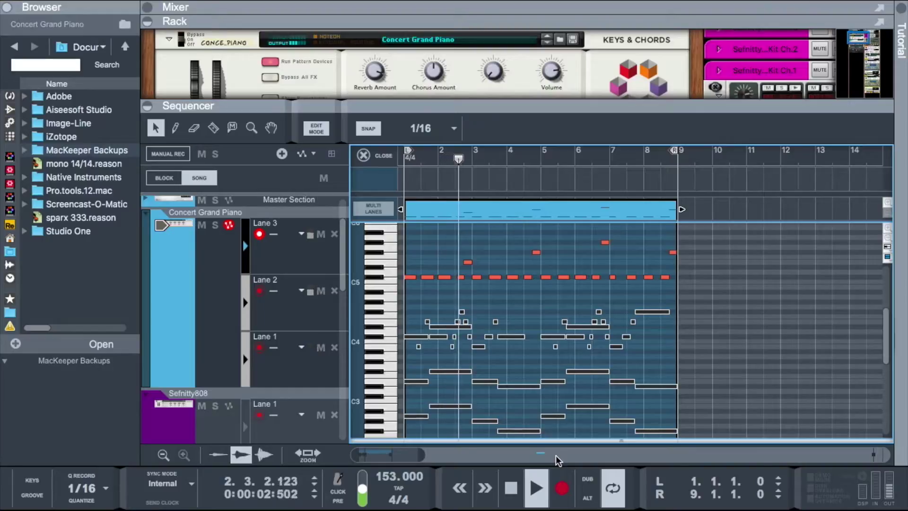
Step: Quantize the eight-bar Lane 3 clip again, and close its note editor
click(459, 276)
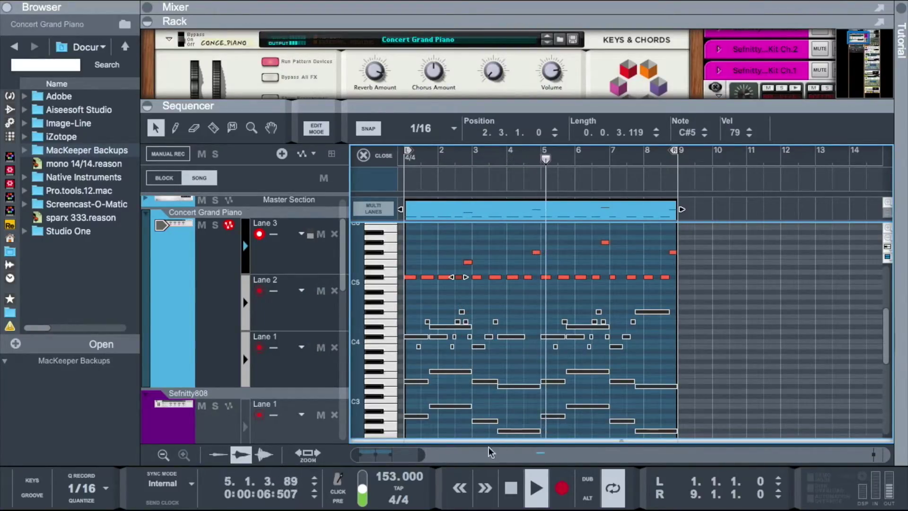
right_click(465, 214)
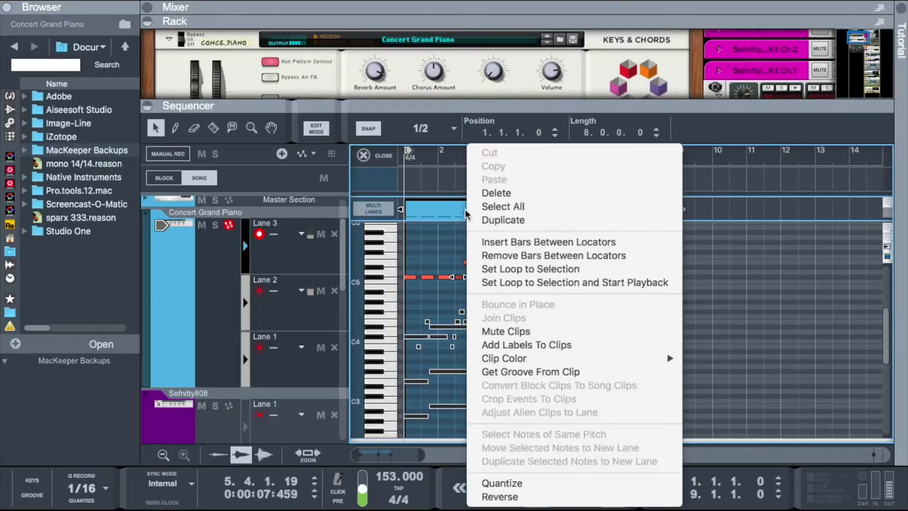
click(502, 483)
click(701, 336)
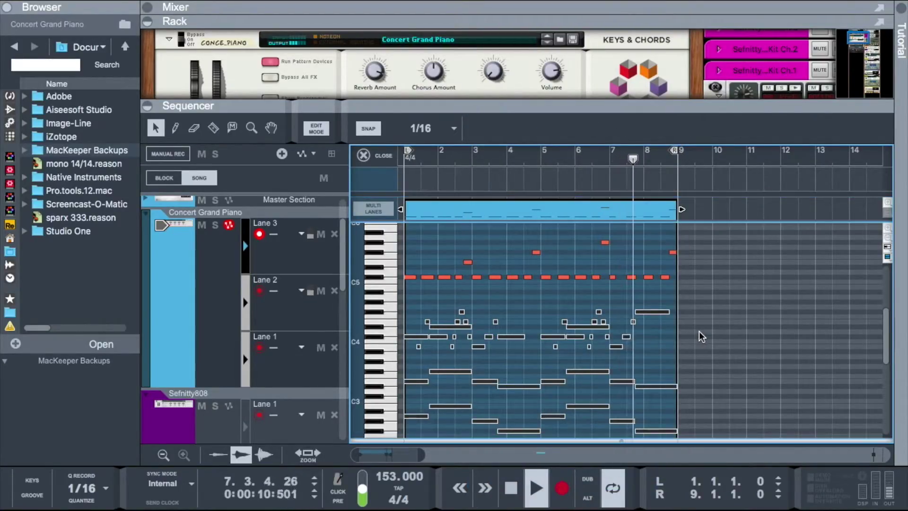
click(383, 155)
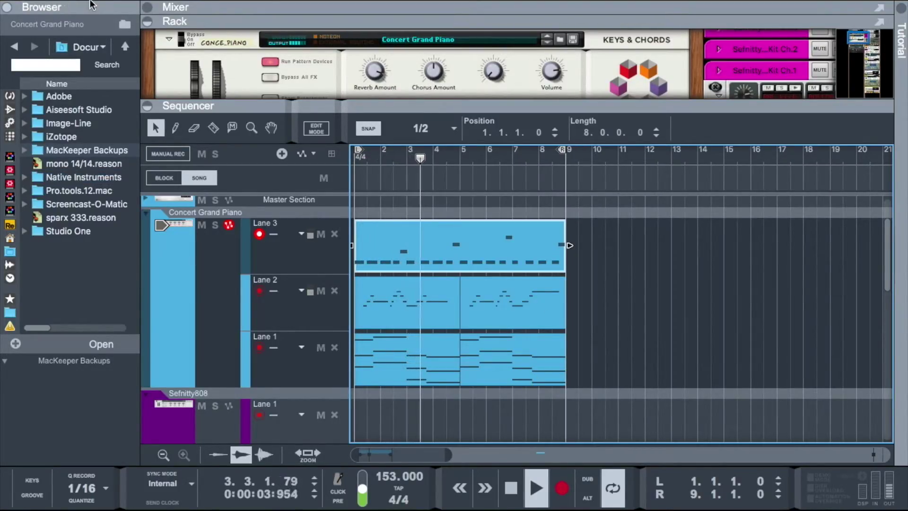
Step: Add the HalfTime effect to the Concert Grand Piano and open its plugin window
click(186, 5)
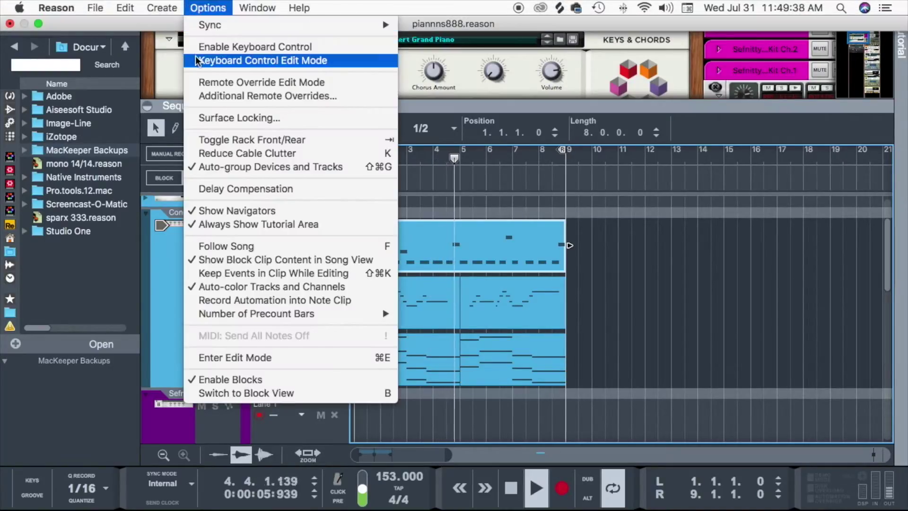
click(646, 291)
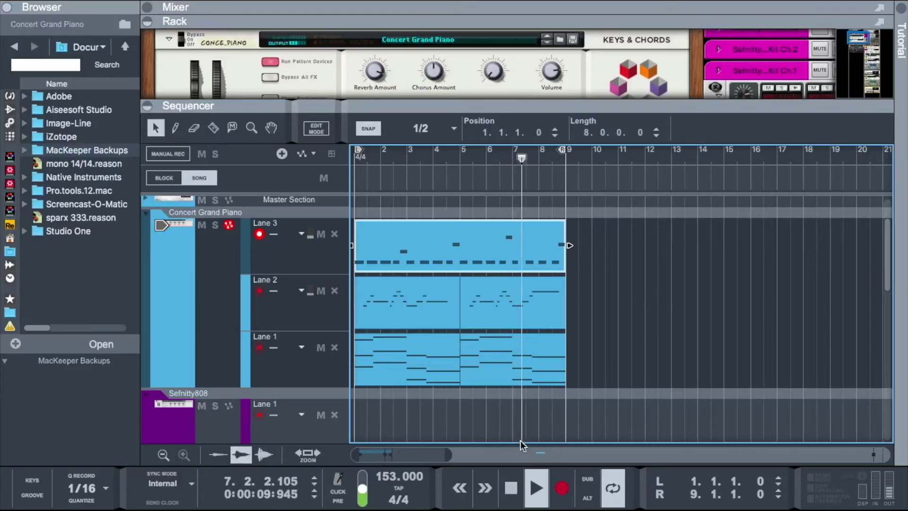
click(166, 313)
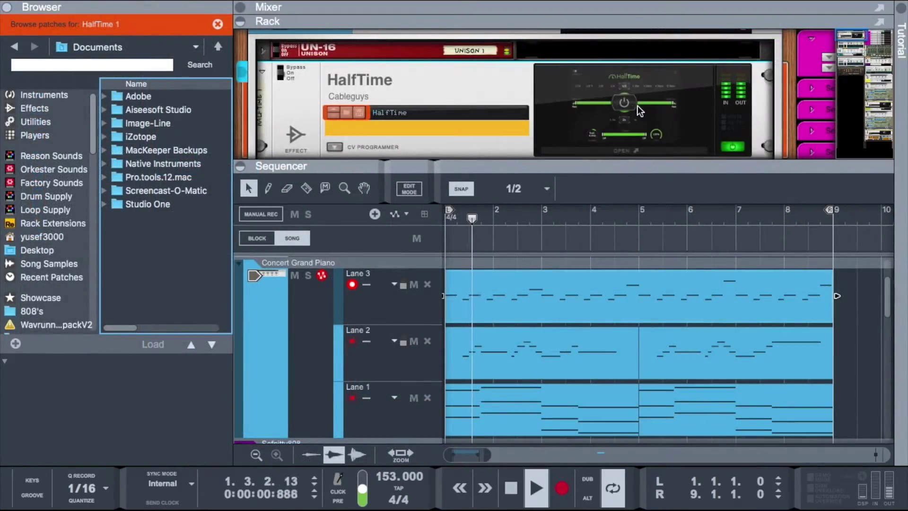
click(626, 109)
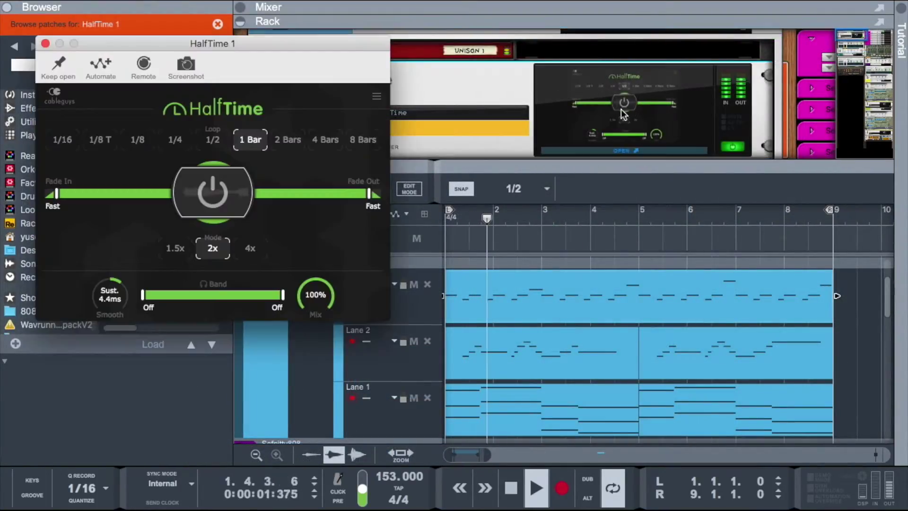
Step: Set HalfTime's mix to 57%, and mute Lane 2 of the piano
mouse_move(308, 289)
mouse_down()
mouse_move(308, 320)
mouse_move(308, 312)
mouse_move(325, 315)
mouse_move(325, 324)
mouse_move(317, 291)
mouse_up()
click(413, 341)
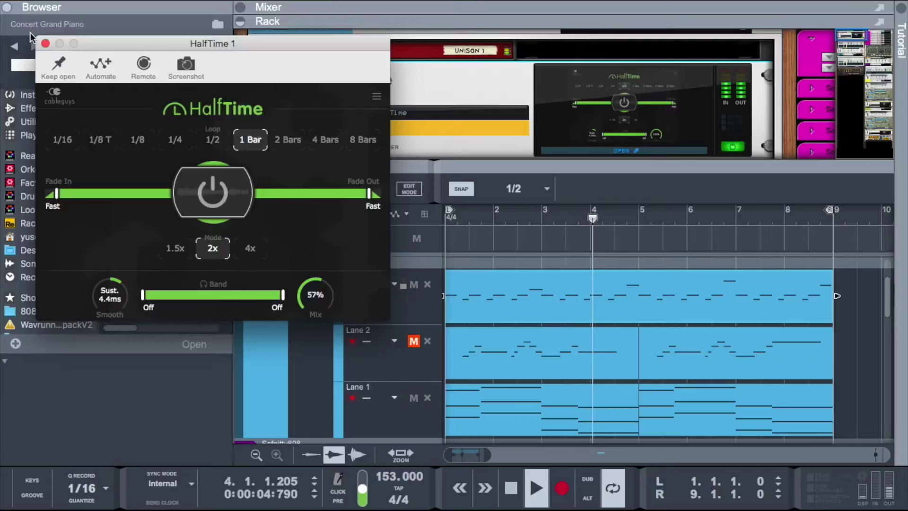
click(45, 43)
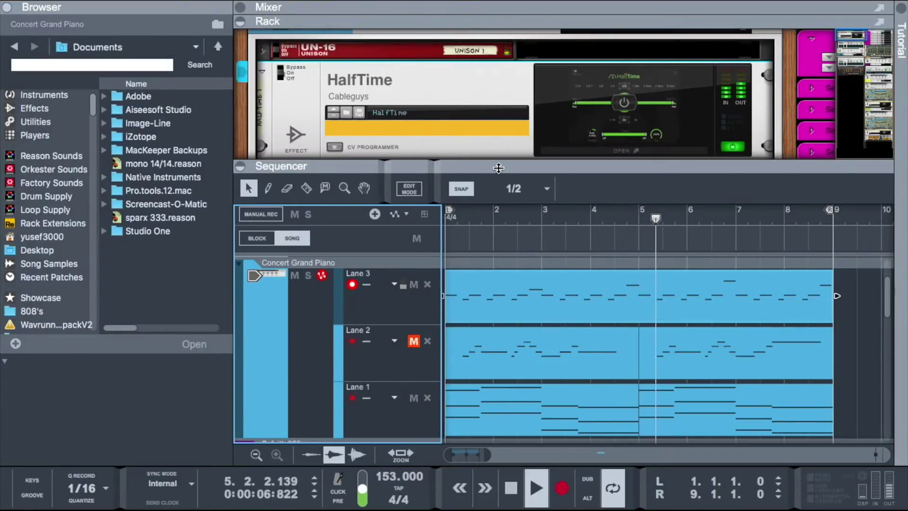
Step: Copy both four-bar Lane 1 clips and the eight-bar Lane 3 clip so the copies start at bar 9
drag(498, 168, 498, 108)
drag(489, 455, 527, 459)
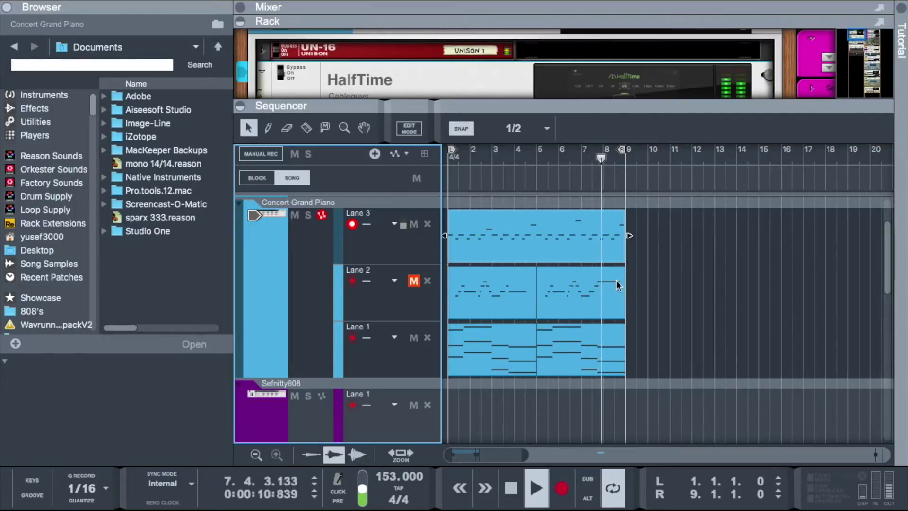
drag(643, 357, 408, 348)
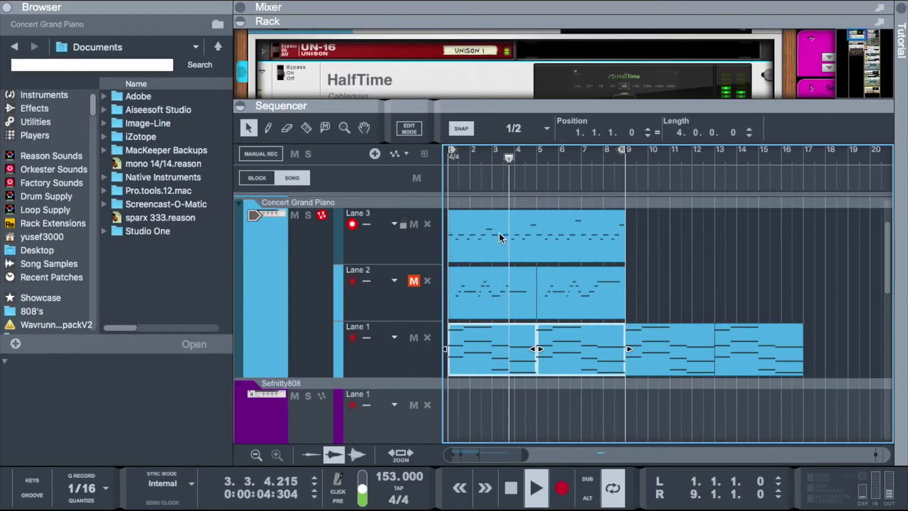
drag(498, 234, 671, 231)
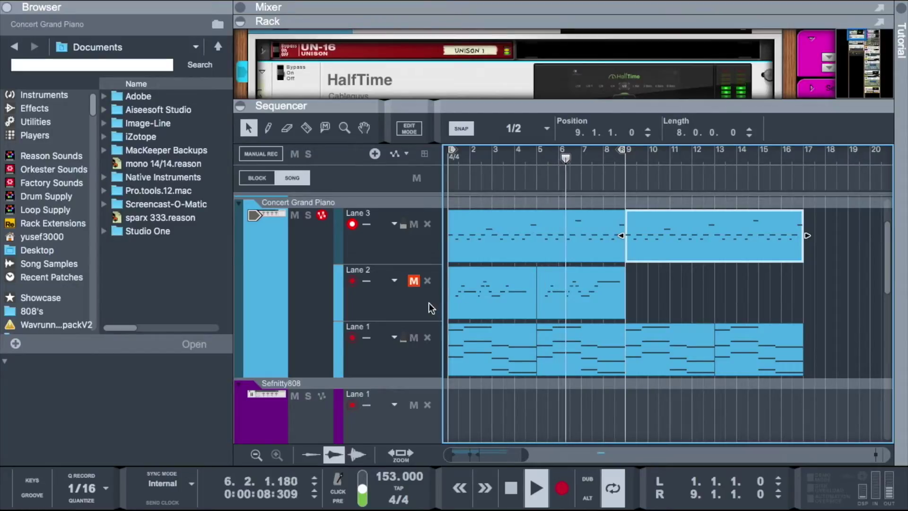
Step: Set the loop from bar 9 to bar 17, and unmute Lane 2
drag(620, 155, 803, 194)
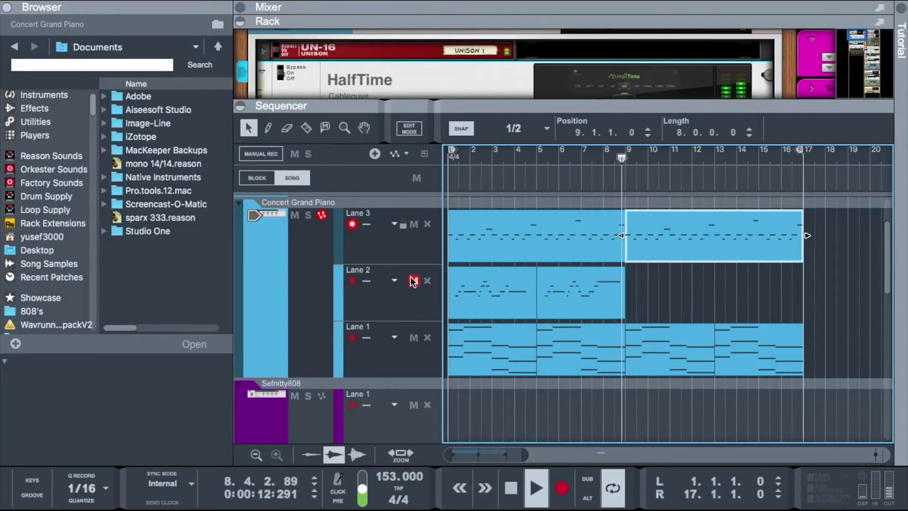
drag(451, 149, 622, 168)
drag(537, 118, 537, 247)
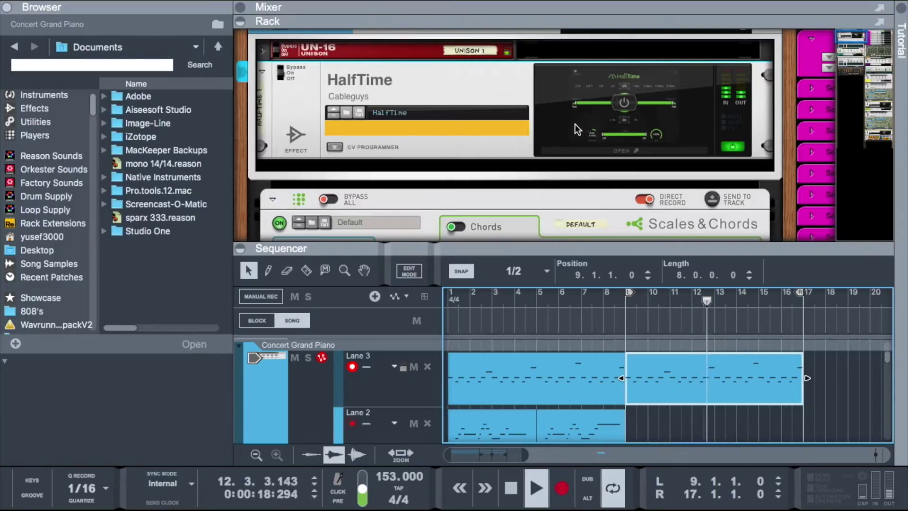
Step: Enable automation for HalfTime's power parameter, start recording and switch the effect off
click(577, 129)
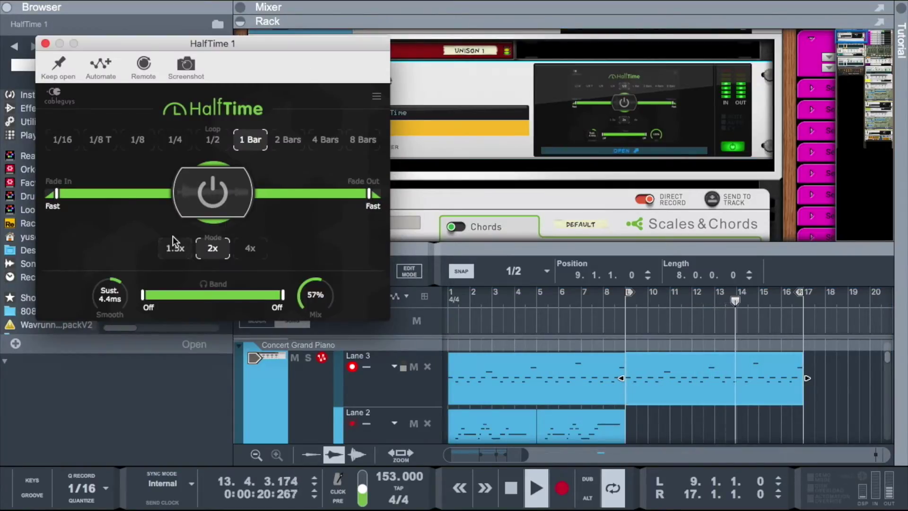
click(103, 64)
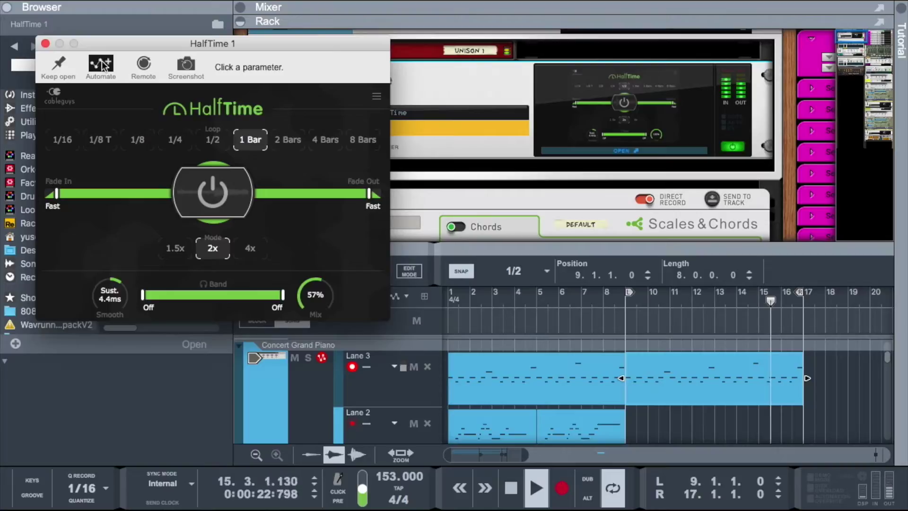
click(562, 490)
click(213, 193)
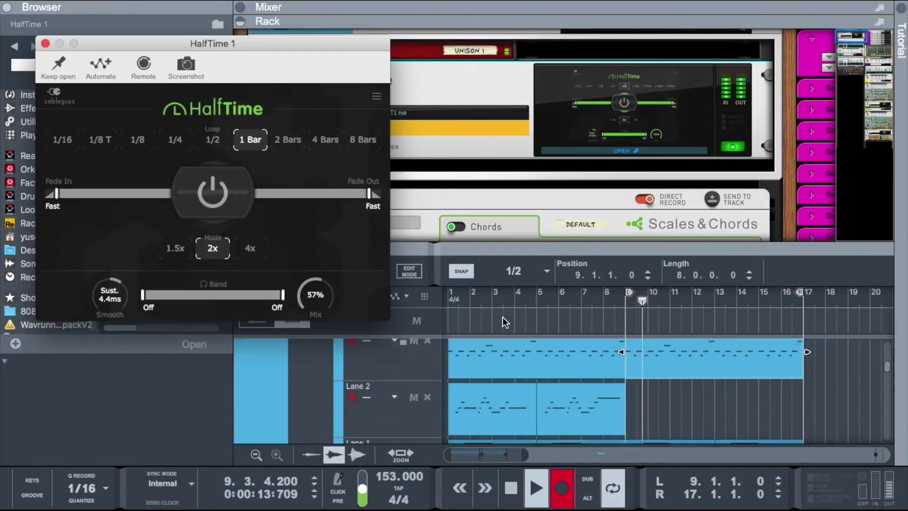
Step: Extend the loop to span bars 1 to 17, and record HalfTime's power switching on in bar 11
drag(629, 297, 407, 303)
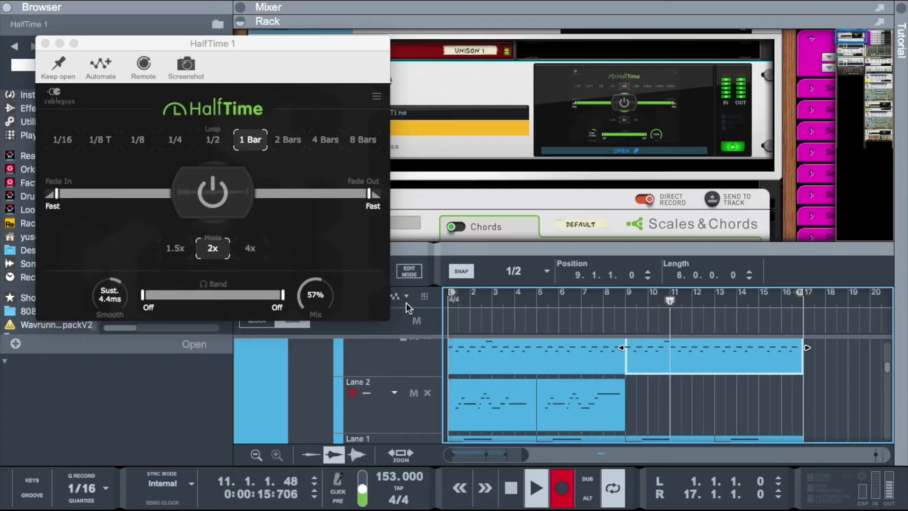
click(203, 192)
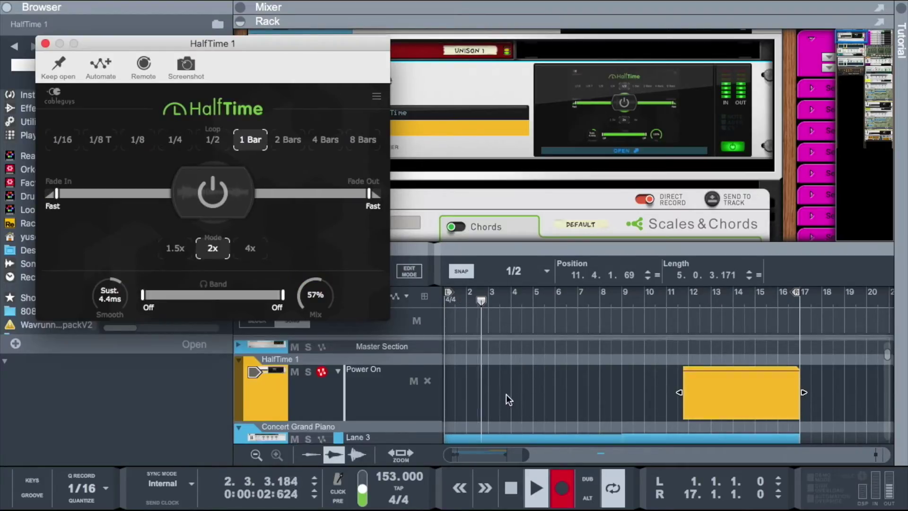
scroll(506, 393, down, 2)
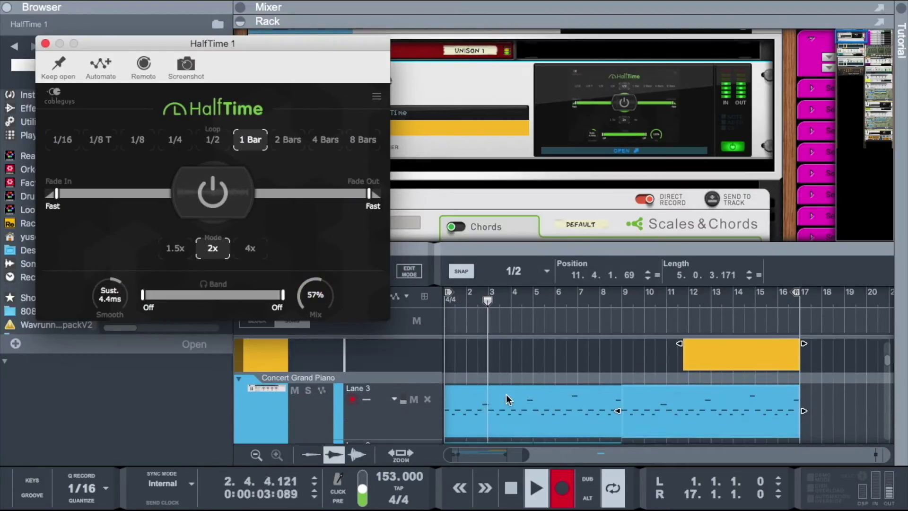
Step: Extend the start of HalfTime's Power On automation clip back to bar 9, making it eight bars long
click(410, 398)
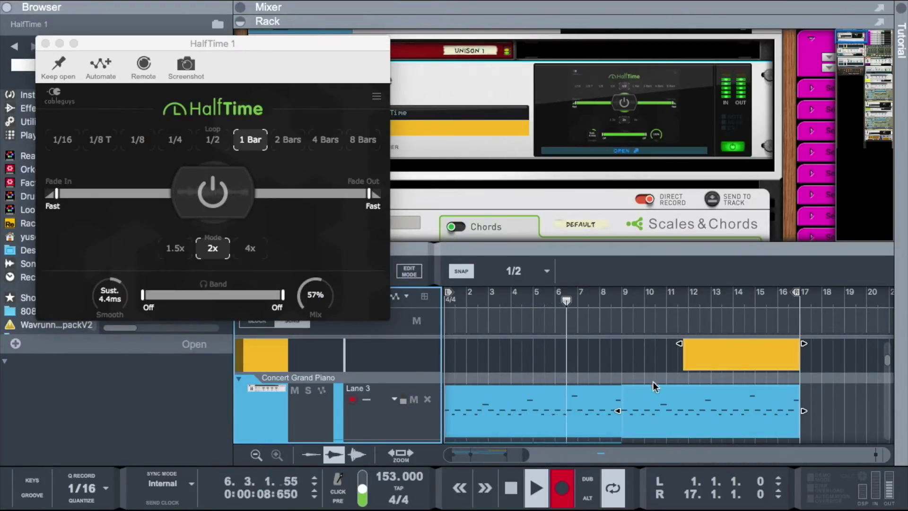
drag(677, 342, 622, 390)
scroll(663, 364, up, 2)
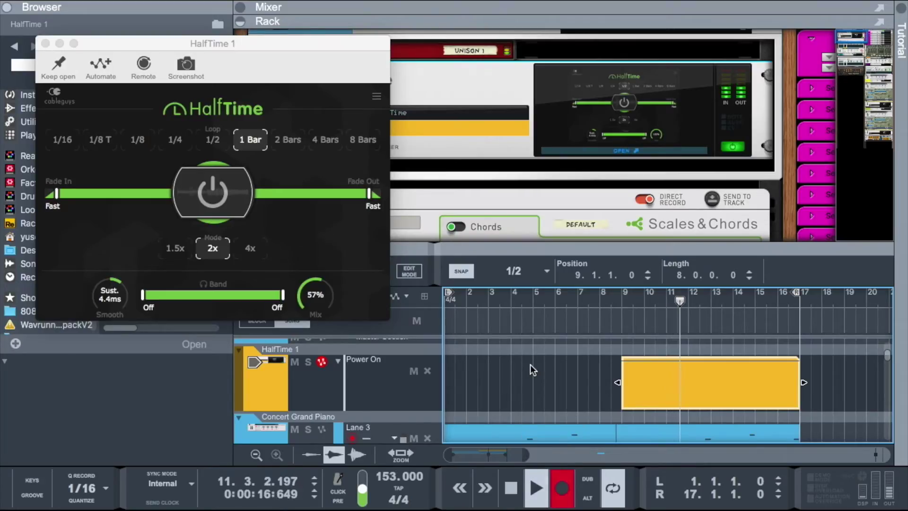
Step: Trim the start of the second Lane 3 clip back to bar 9 so it is eight bars long
scroll(530, 364, down, 4)
click(615, 405)
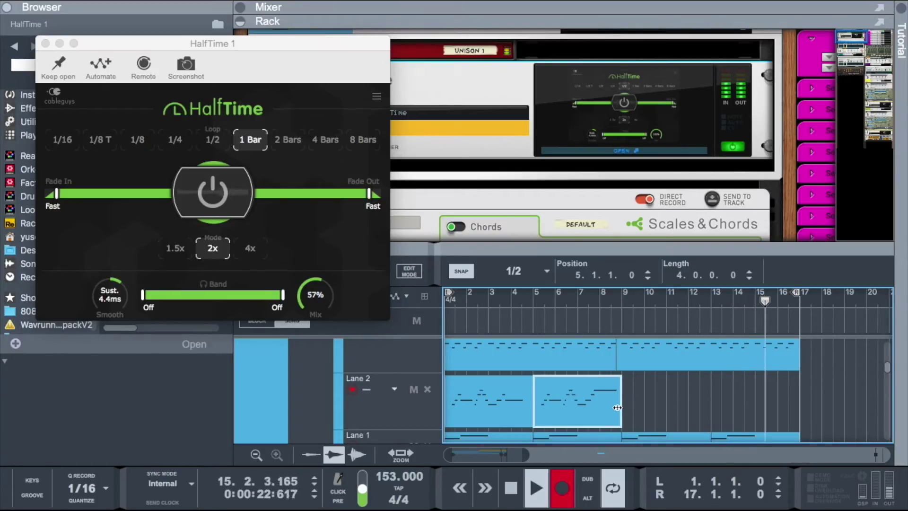
scroll(618, 407, up, 3)
click(619, 421)
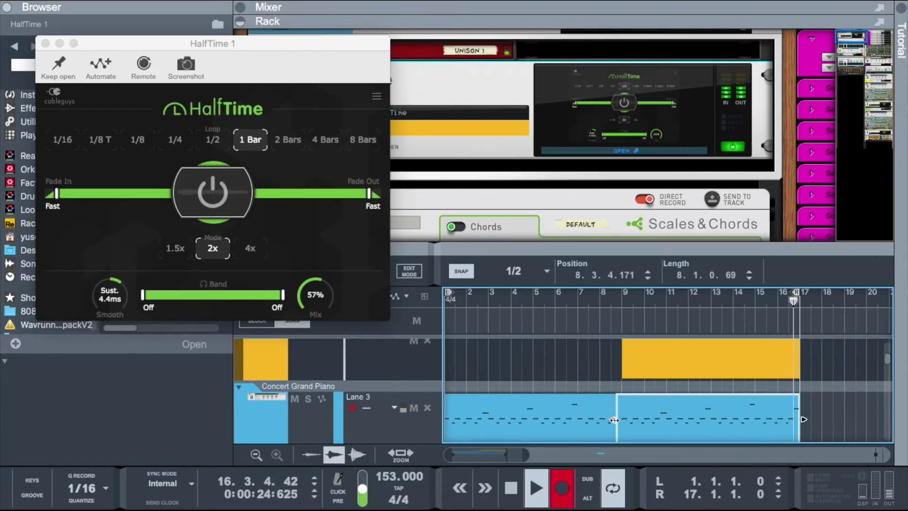
drag(620, 421, 623, 420)
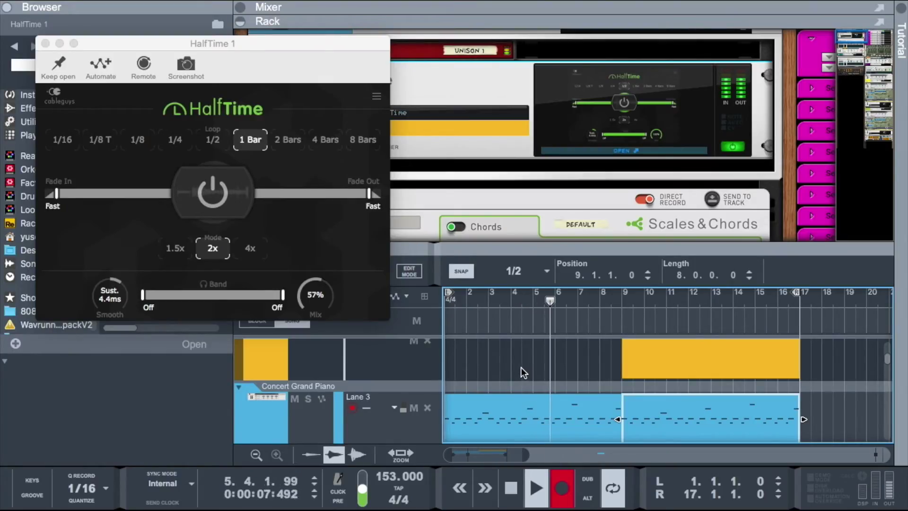
Step: Stop recording, and copy the second Lane 2 melody clip to start at bar 13
scroll(520, 367, down, 1)
scroll(521, 367, down, 2)
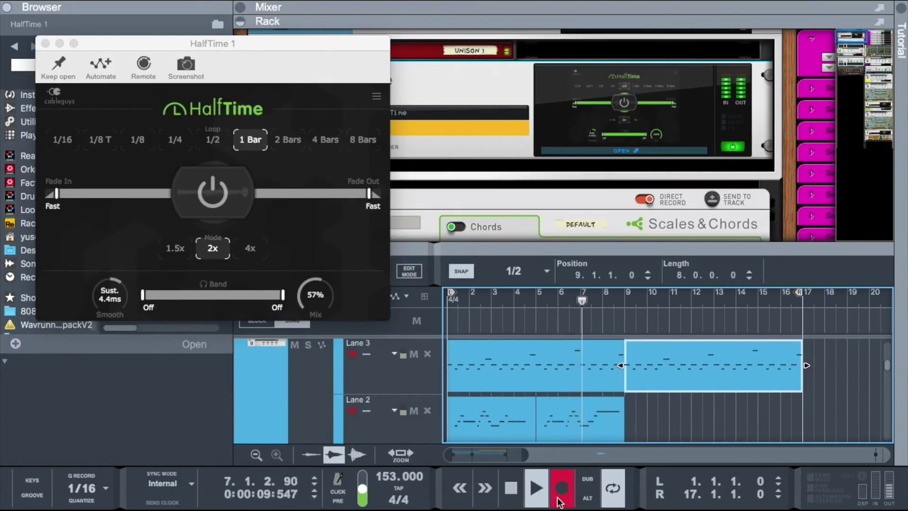
drag(529, 245, 530, 183)
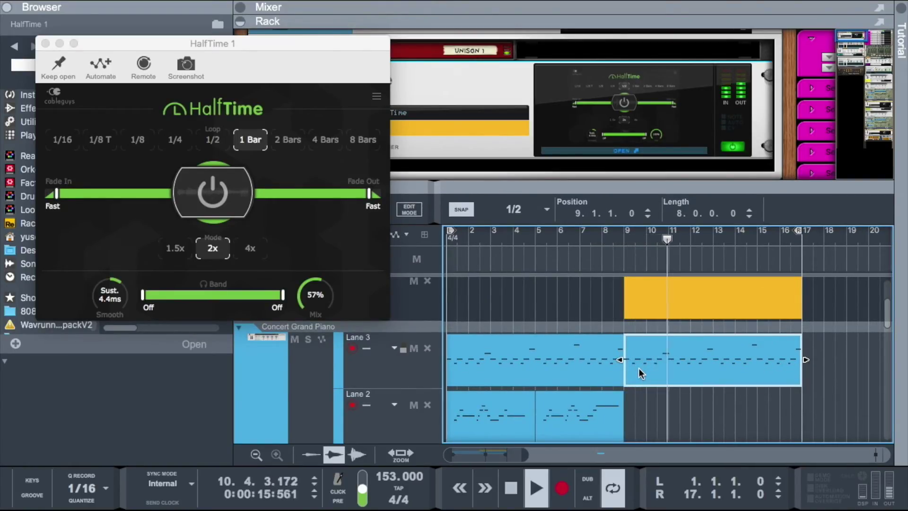
scroll(640, 368, down, 3)
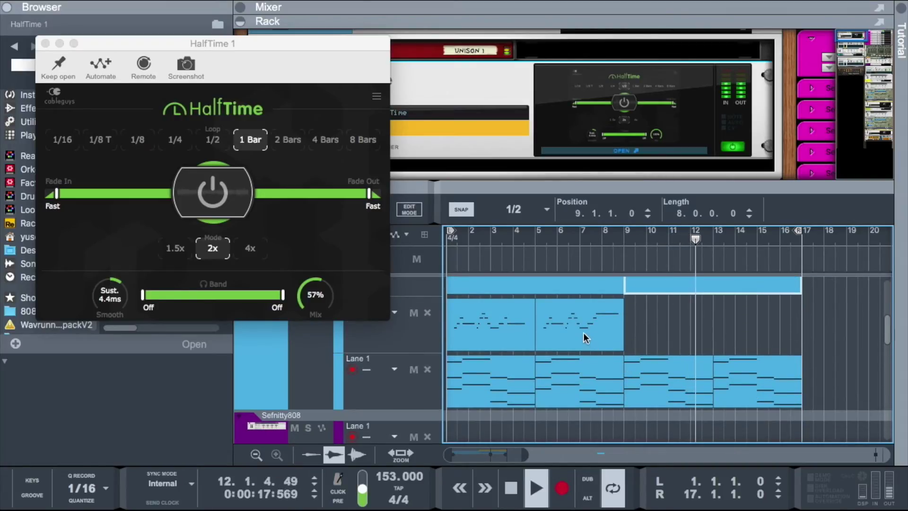
drag(580, 325, 759, 333)
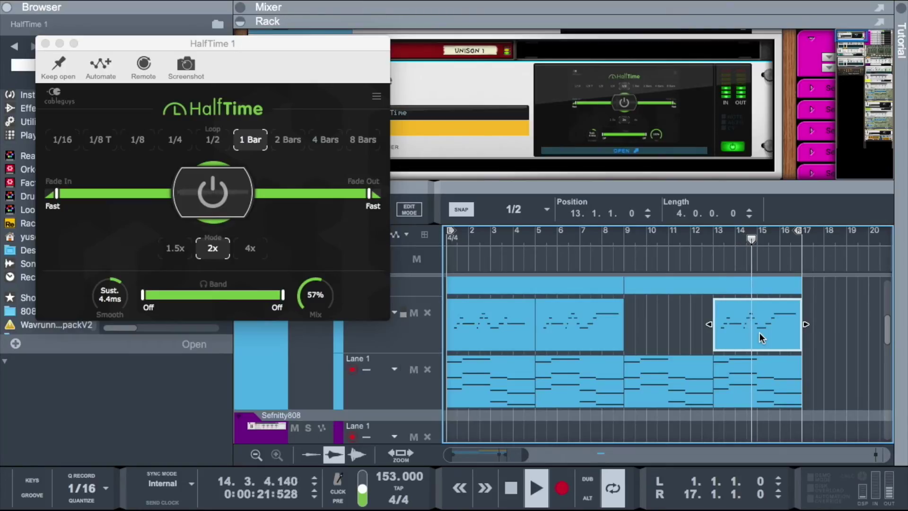
Step: Copy the first Lane 2 melody clip to start at bar 9, filling the gap up to bar 13
drag(497, 327, 679, 324)
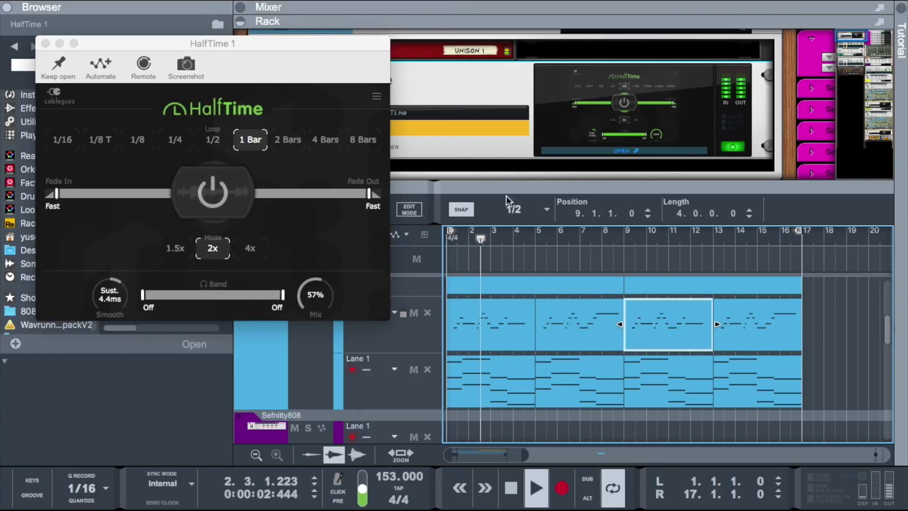
Step: Move the HalfTime window clear of the rack, switch the UN-16 Unison off and back on to compare, and unfold the device
drag(170, 37, 171, 158)
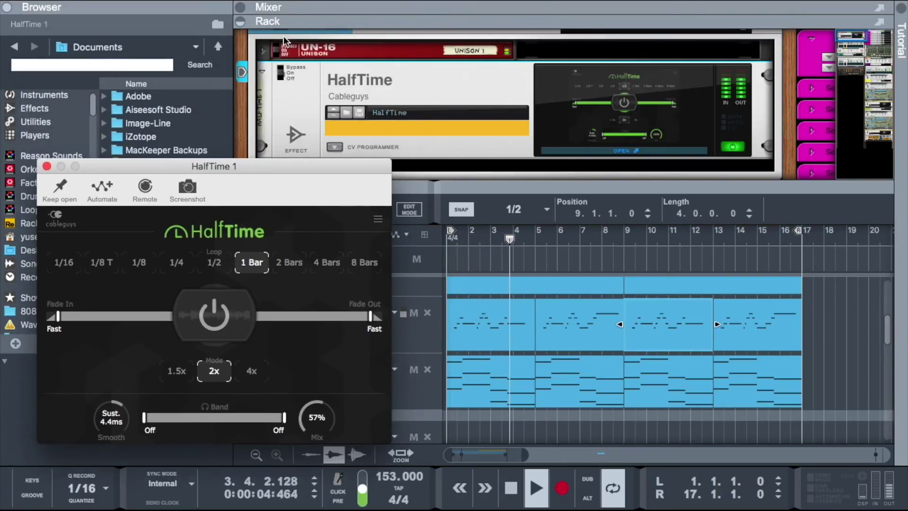
click(277, 49)
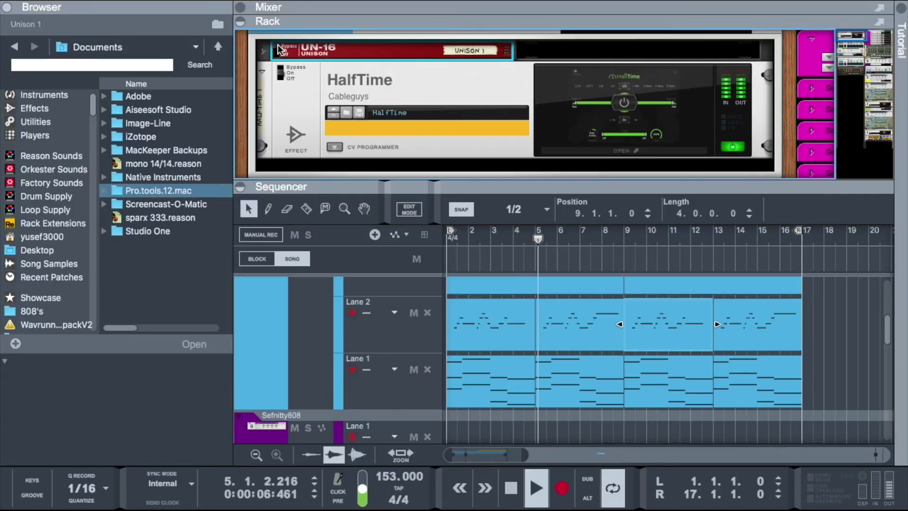
click(279, 50)
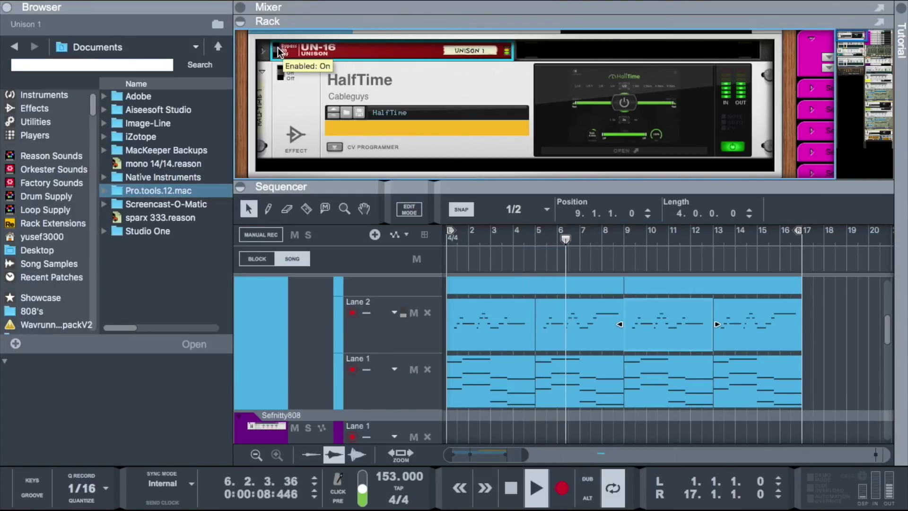
click(263, 51)
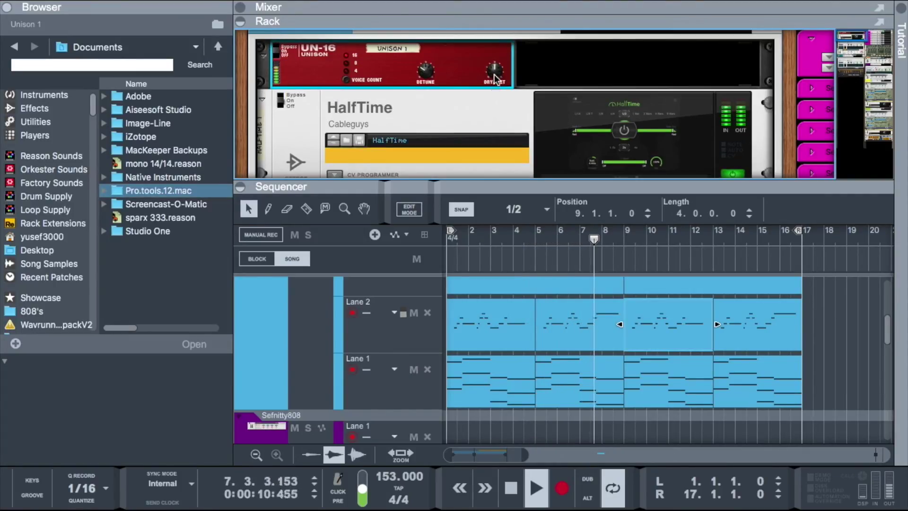
mouse_move(495, 82)
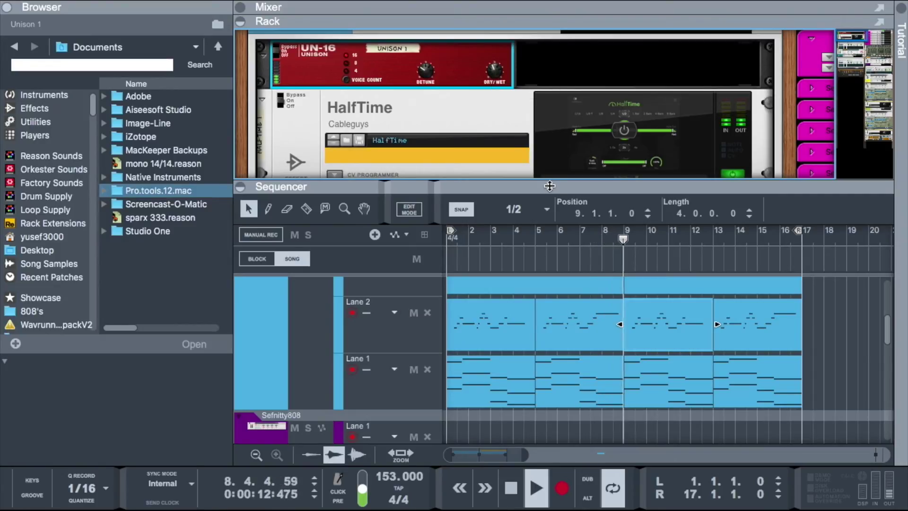
Step: Enlarge the rack area to show more of HalfTime, and reopen the effect to set its Mix to 100%
drag(550, 180, 611, 211)
click(626, 177)
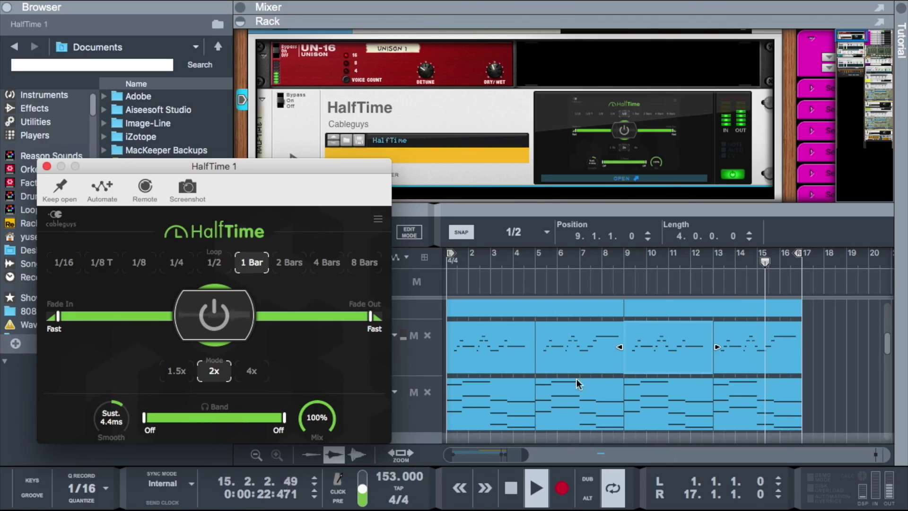
scroll(566, 375, down, 5)
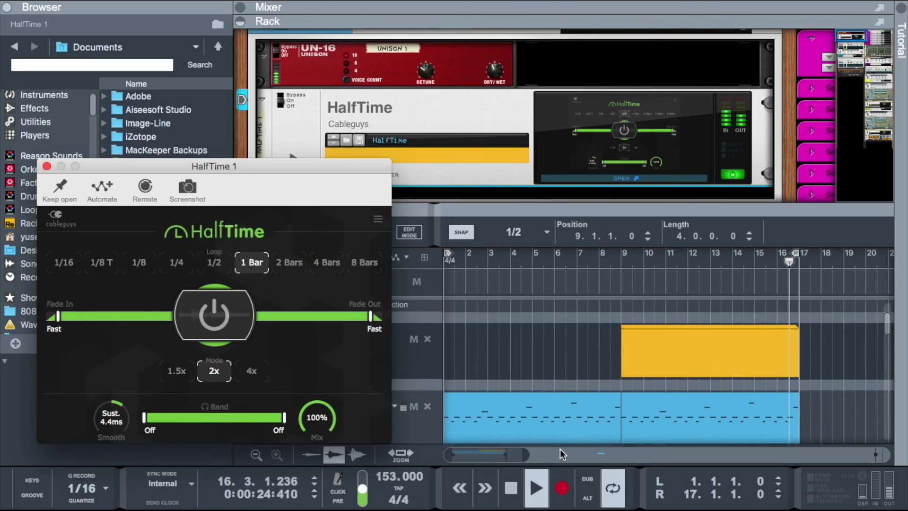